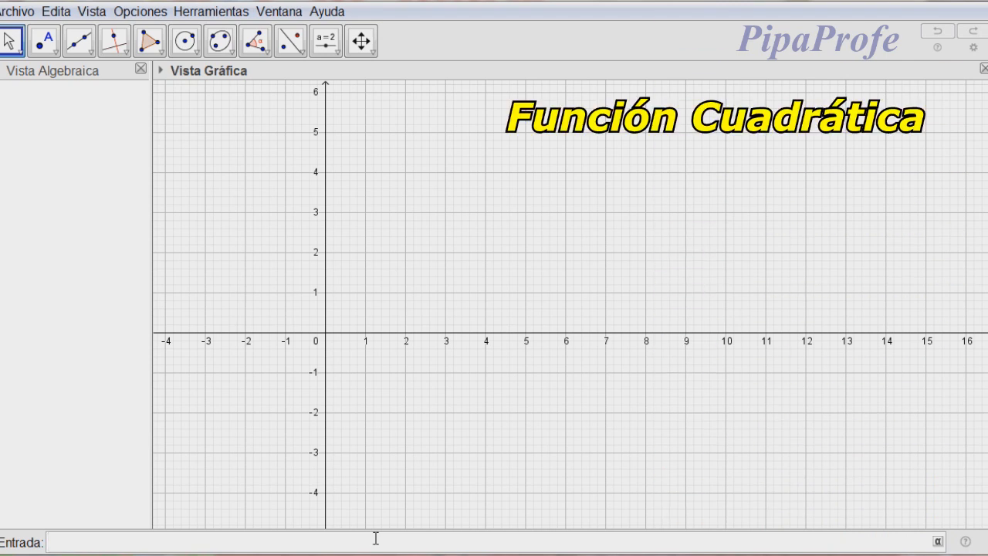
Write the general quadratic function f(x)=ax²+bx+c in the input field.
{"action": "type", "text": "f(x)"}
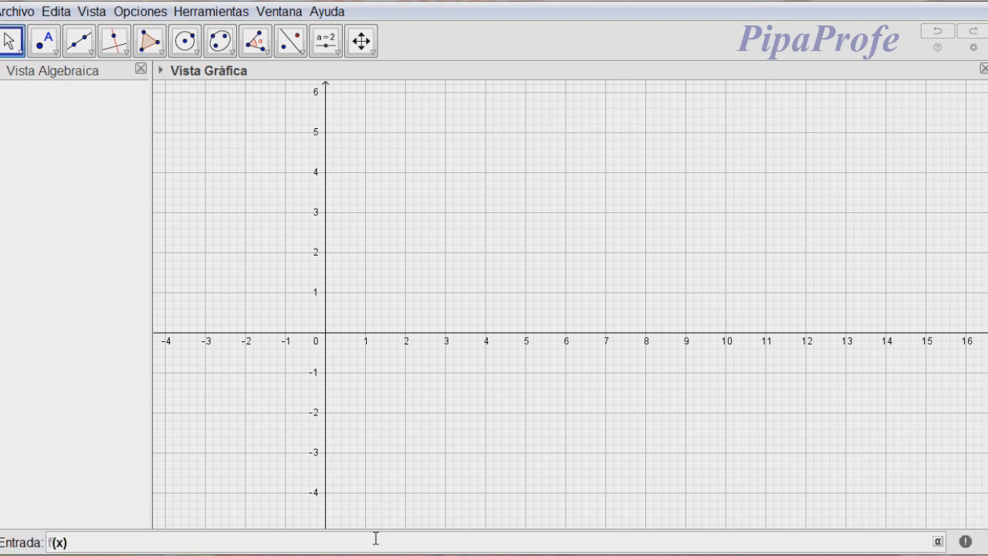
{"action": "type", "text": "=ax"}
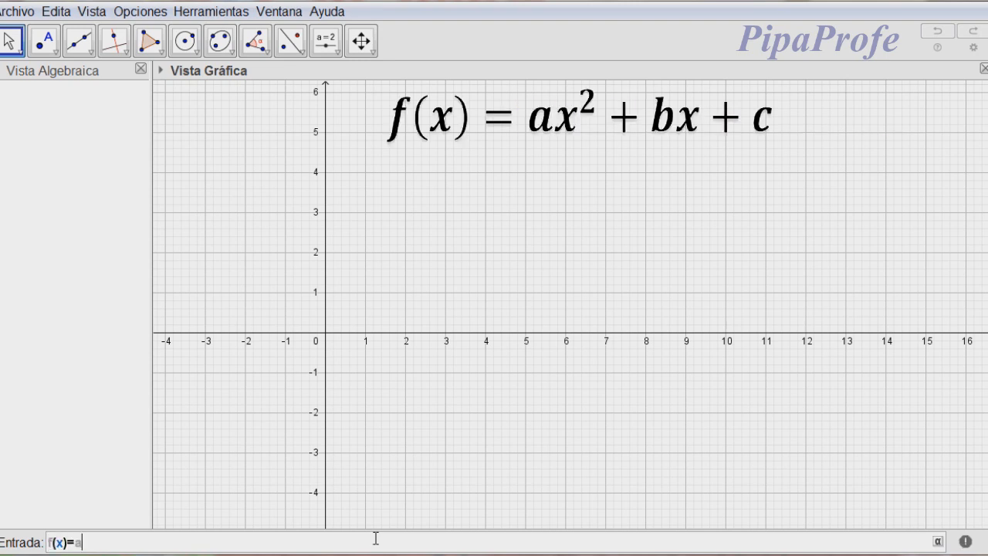
{"action": "left_click", "coordinate": [938, 542]}
{"action": "left_click", "coordinate": [812, 495]}
{"action": "type", "text": "+bx+c"}
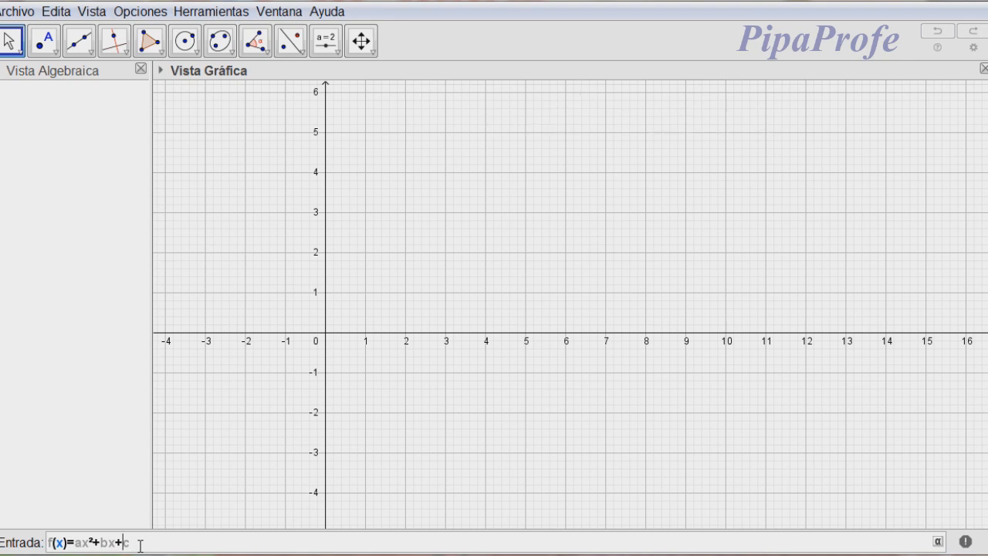
Replace the general expression with 2x²-4x-1, plot the function, and widen the algebra view to fit its equation.
{"action": "key", "text": "BackSpace"}
{"action": "key", "text": "BackSpace"}
{"action": "key", "text": "BackSpace"}
{"action": "key", "text": "BackSpace"}
{"action": "key", "text": "BackSpace"}
{"action": "key", "text": "BackSpace"}
{"action": "key", "text": "BackSpace"}
{"action": "key", "text": "BackSpace"}
{"action": "type", "text": "2x"}
{"action": "left_click", "coordinate": [938, 541]}
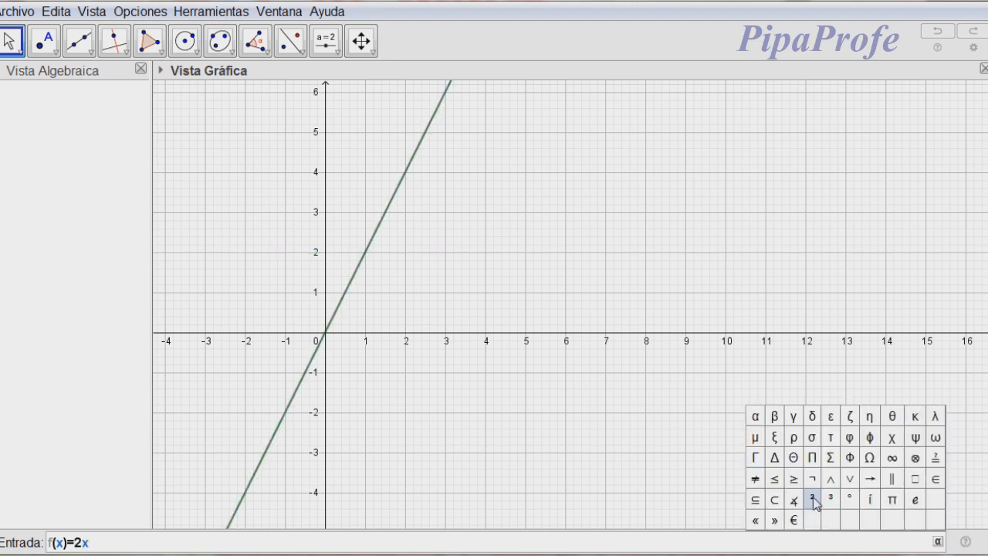
{"action": "left_click", "coordinate": [814, 500]}
{"action": "type", "text": "-4x-1"}
{"action": "key", "text": "Return"}
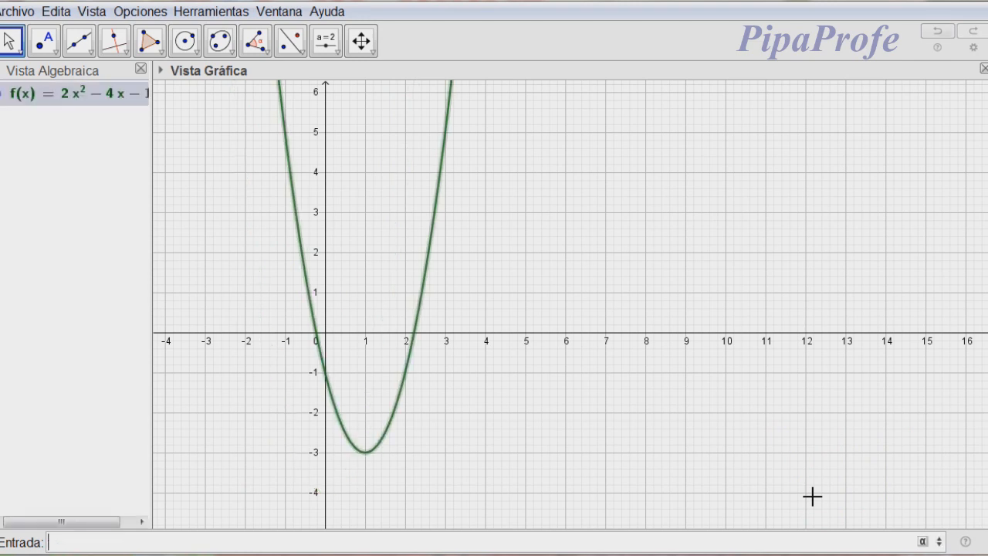
{"action": "left_click_drag", "start_coordinate": [152, 296], "coordinate": [184, 297]}
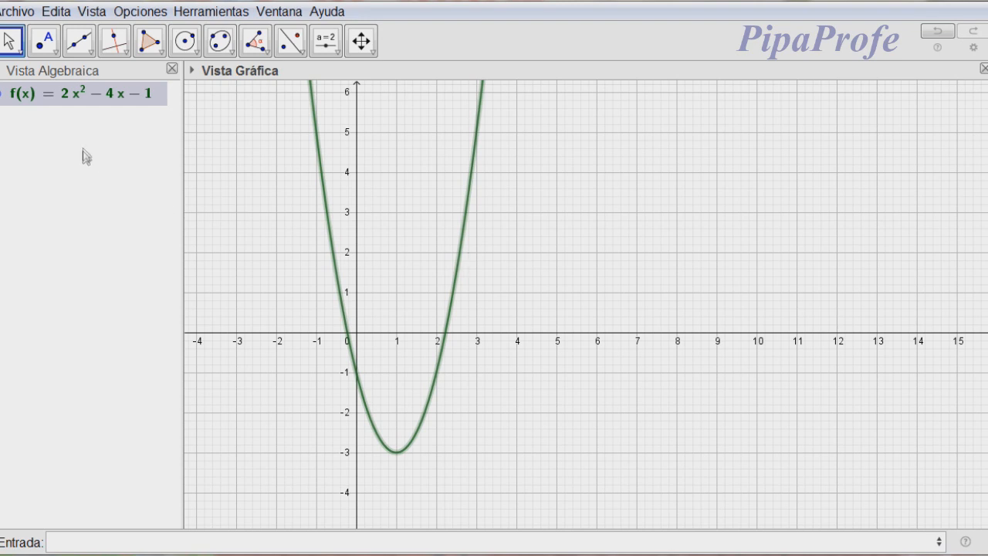
Change the leading coefficient of f(x) to -2 so the definition reads -2x² - 4x - 1.
{"action": "double_click", "coordinate": [67, 95]}
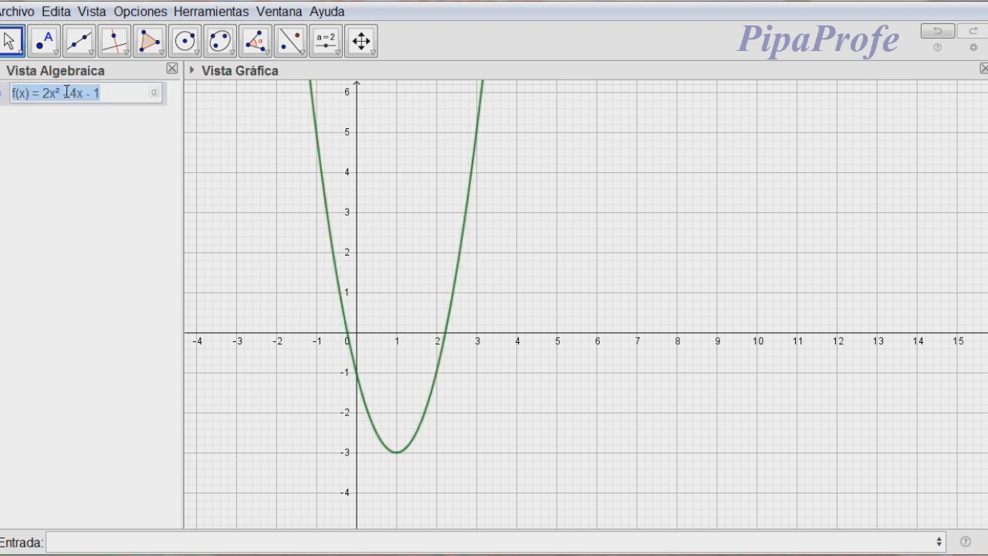
{"action": "left_click", "coordinate": [48, 93]}
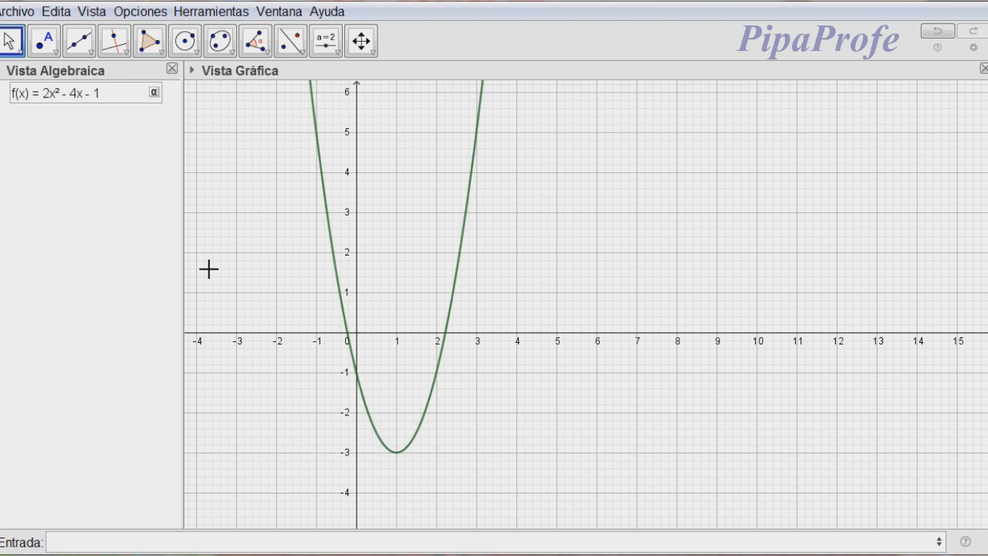
{"action": "key", "text": "Left"}
{"action": "type", "text": "-"}
{"action": "key", "text": "Return"}
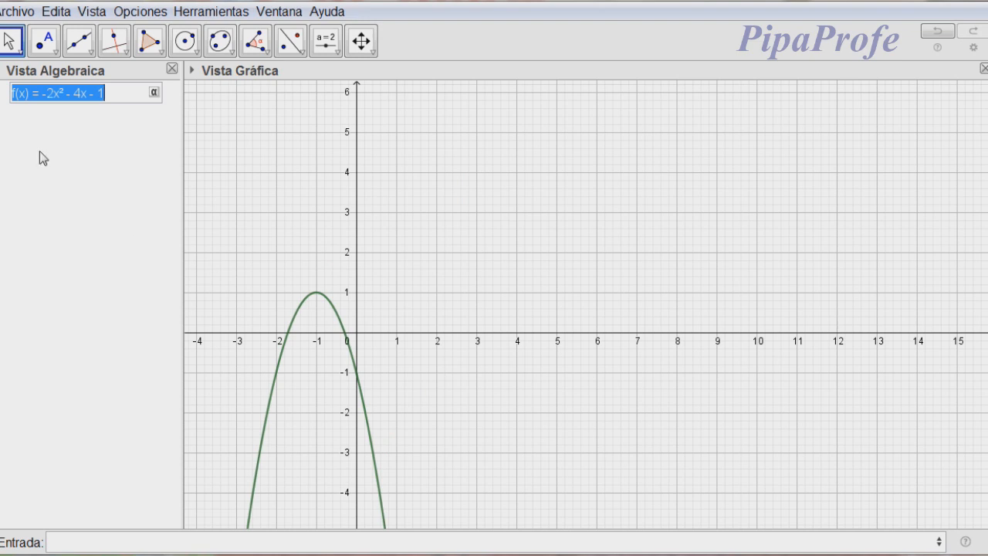
Restore the positive leading coefficient so the definition reads f(x) = 2x² - 4x - 1.
{"action": "left_click", "coordinate": [46, 95]}
{"action": "key", "text": "BackSpace"}
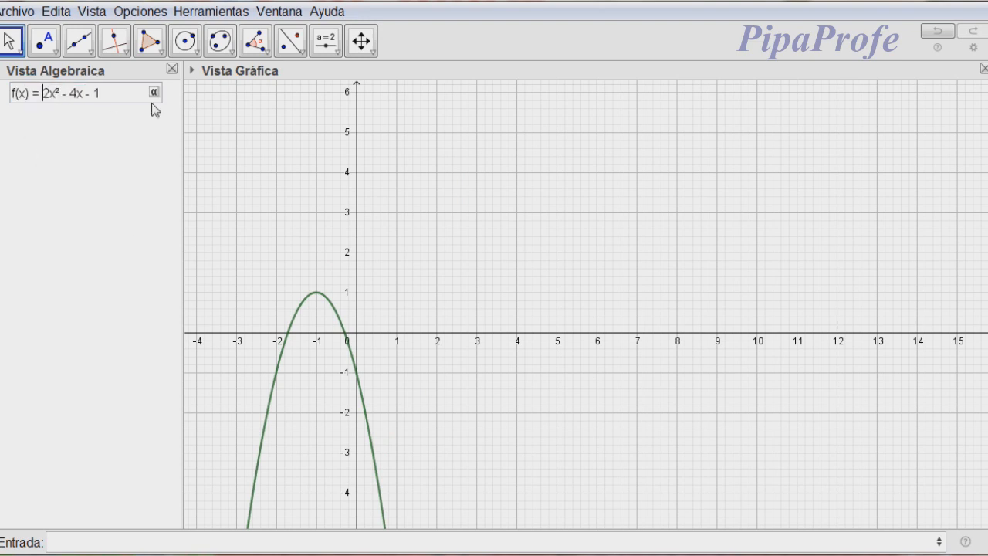
{"action": "key", "text": "Return"}
Highlight the constant term in the definition of f(x) for inspection, without editing it.
{"action": "scroll", "coordinate": [511, 305], "scroll_direction": "up", "scroll_amount": 1}
{"action": "scroll", "coordinate": [511, 304], "scroll_direction": "up", "scroll_amount": 1}
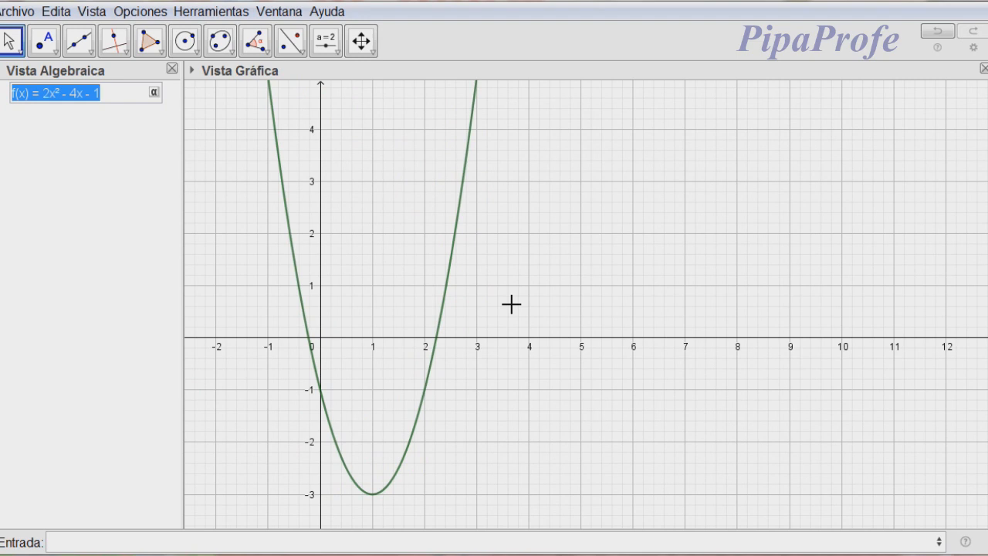
{"action": "left_click", "coordinate": [111, 99]}
{"action": "left_click_drag", "start_coordinate": [101, 94], "coordinate": [84, 93]}
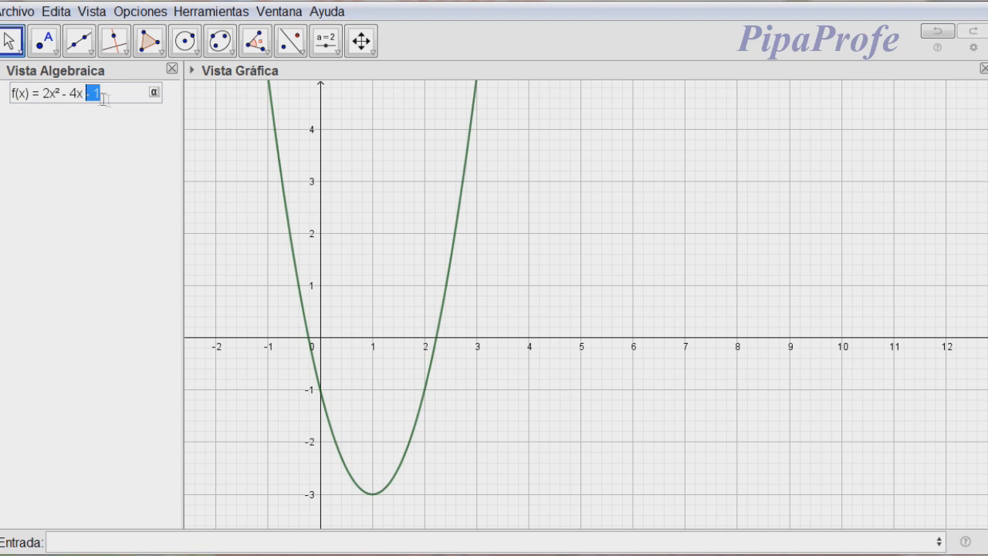
{"action": "left_click", "coordinate": [119, 142]}
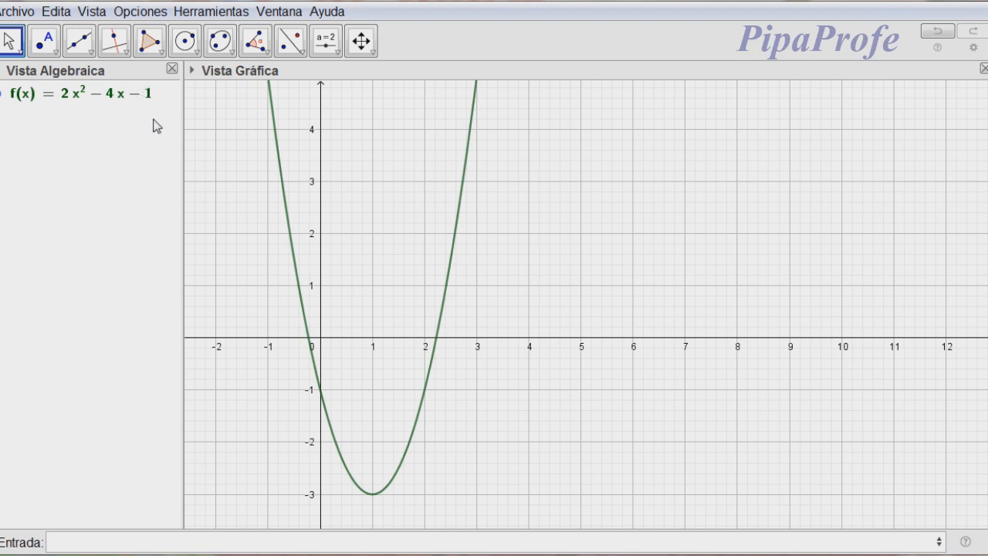
Mark the point where the parabola crosses the y-axis using the Intersection tool.
{"action": "scroll", "coordinate": [332, 363], "scroll_direction": "up", "scroll_amount": 4}
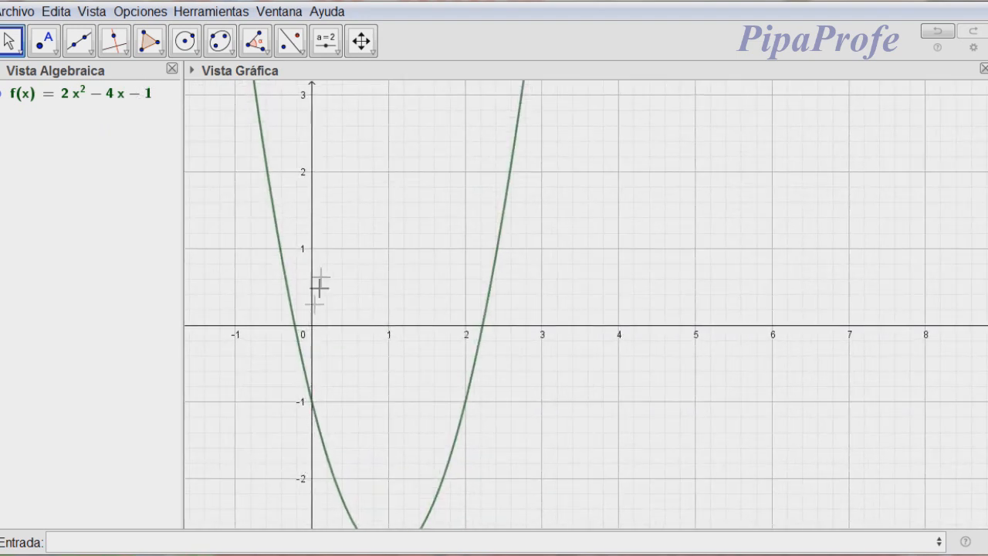
{"action": "key", "text": "shift"}
{"action": "left_click_drag", "start_coordinate": [398, 214], "coordinate": [473, 149]}
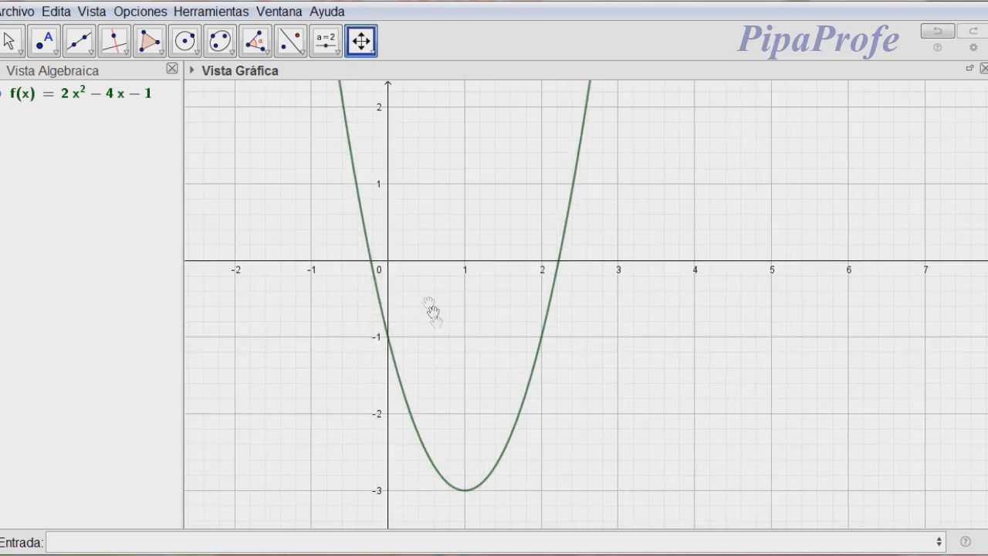
{"action": "scroll", "coordinate": [404, 318], "scroll_direction": "down", "scroll_amount": 2}
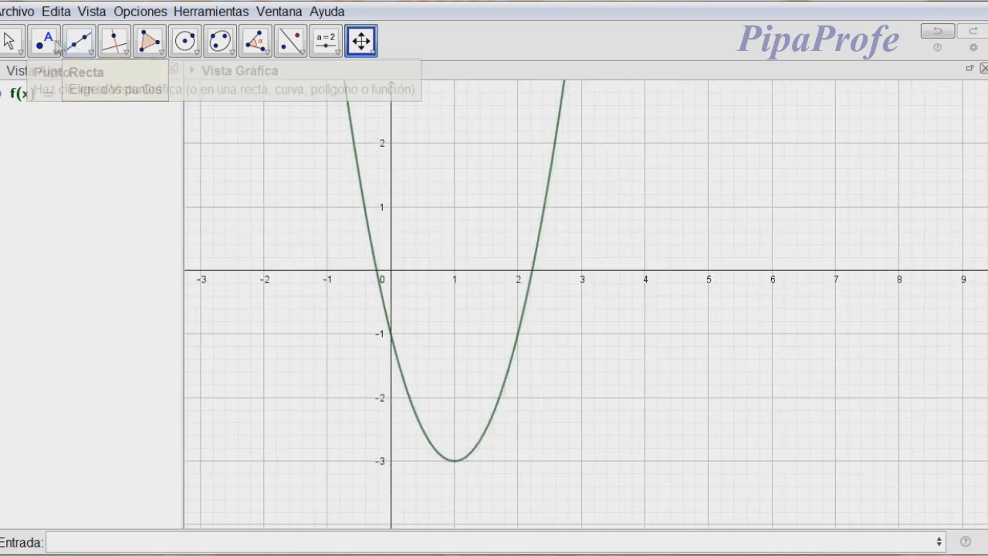
{"action": "left_click", "coordinate": [57, 56]}
{"action": "left_click", "coordinate": [85, 174]}
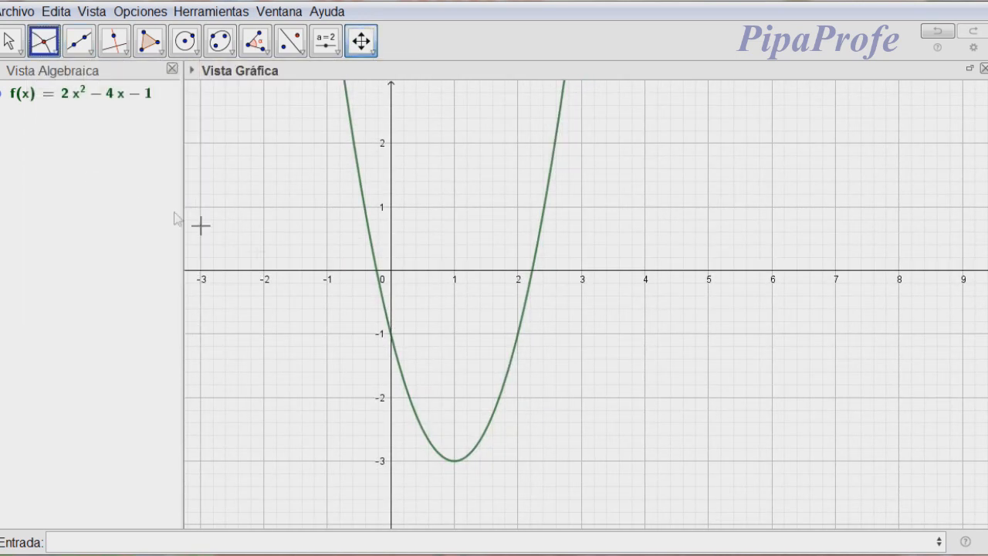
{"action": "left_click", "coordinate": [391, 230]}
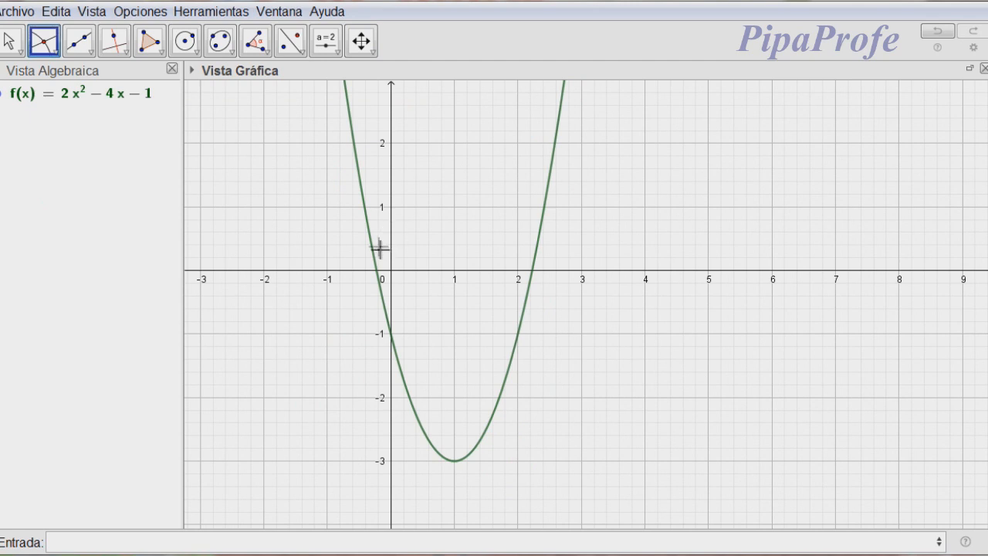
{"action": "left_click", "coordinate": [370, 241]}
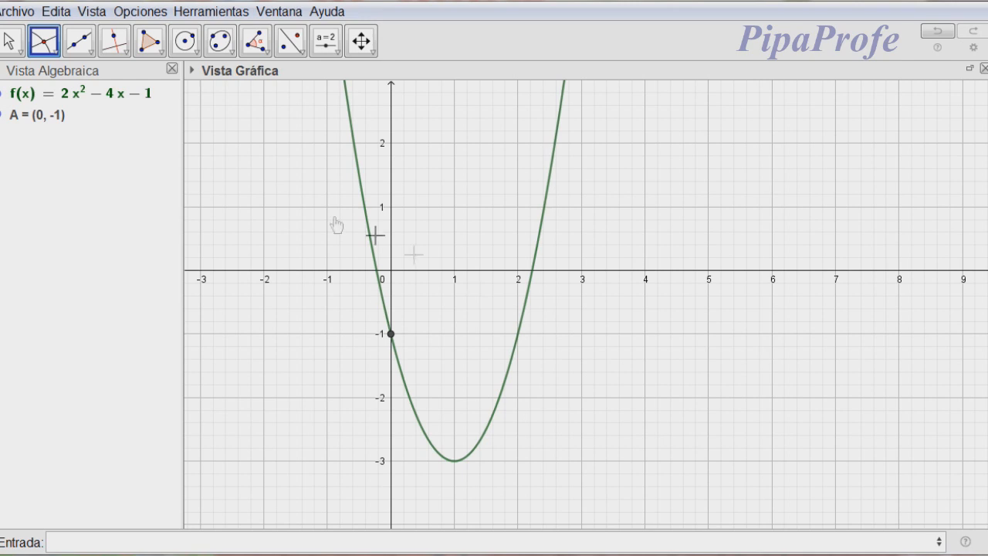
Mark the intersection points of the parabola with the x-axis.
{"action": "left_click", "coordinate": [57, 54]}
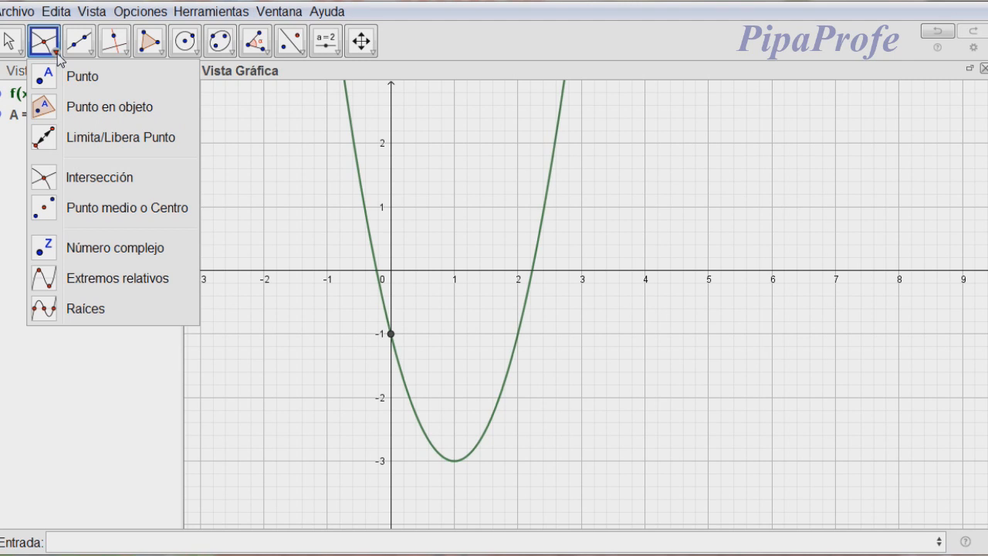
{"action": "left_click", "coordinate": [59, 60]}
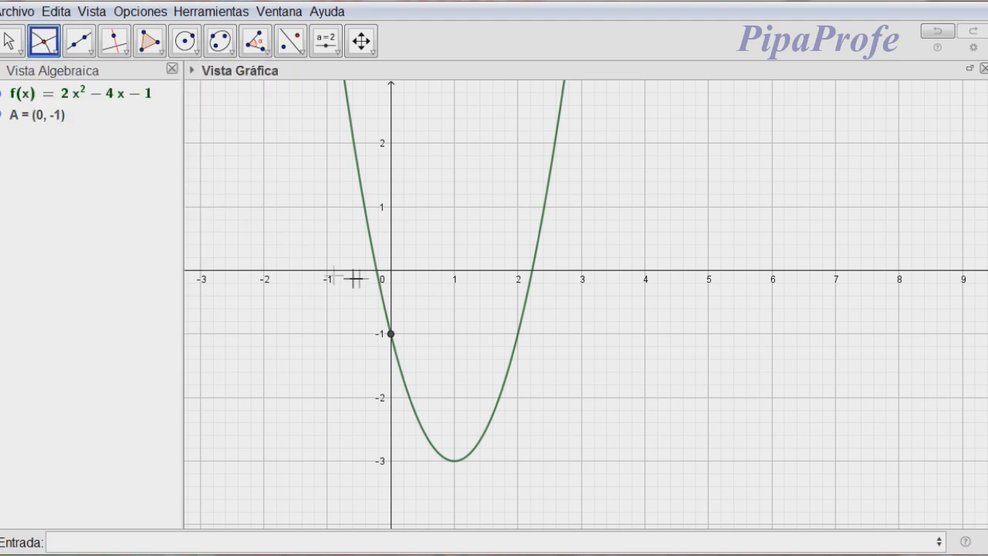
{"action": "left_click", "coordinate": [544, 224]}
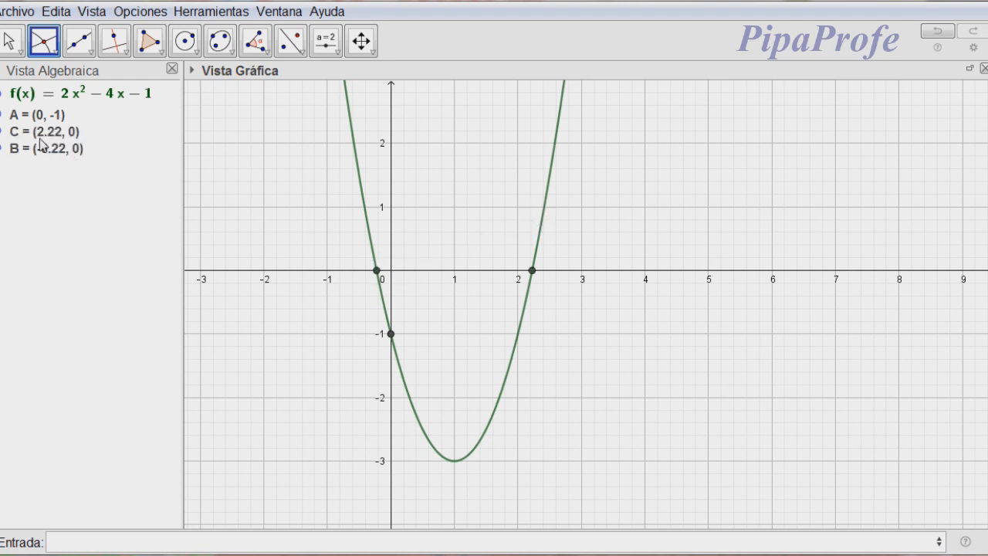
Set the constant term of f(x) to +2 so the definition reads 2x² - 4x + 2.
{"action": "scroll", "coordinate": [444, 297], "scroll_direction": "up", "scroll_amount": 3}
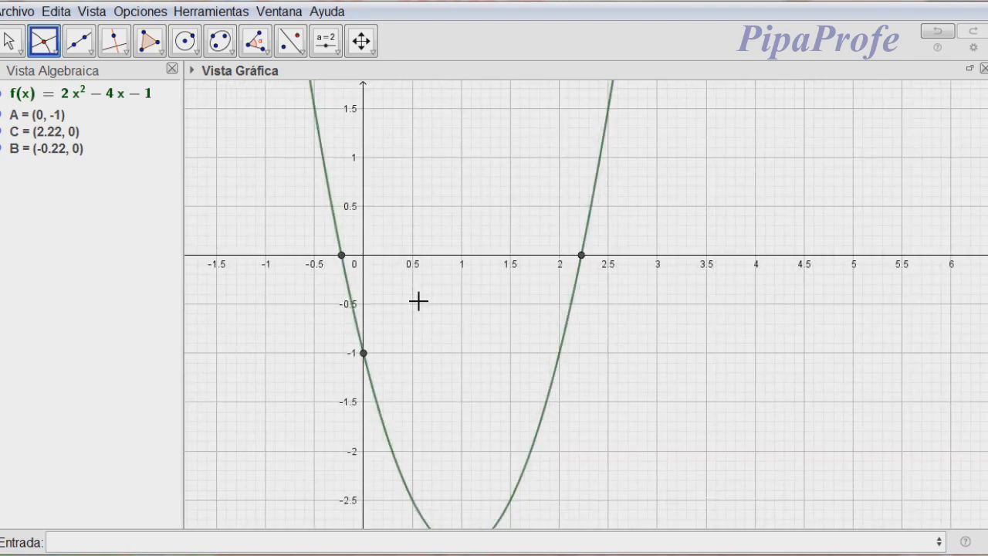
{"action": "scroll", "coordinate": [419, 301], "scroll_direction": "down", "scroll_amount": 3}
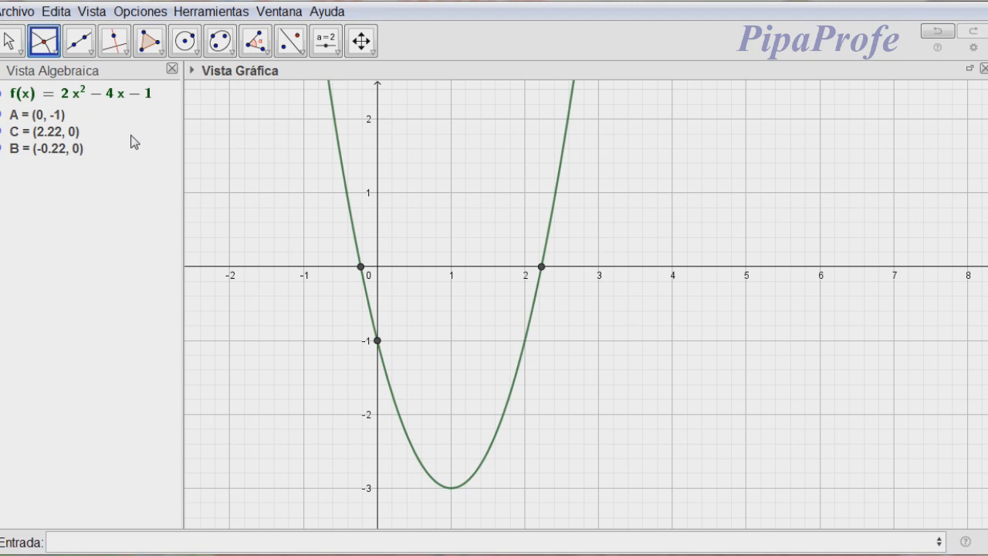
{"action": "double_click", "coordinate": [111, 92]}
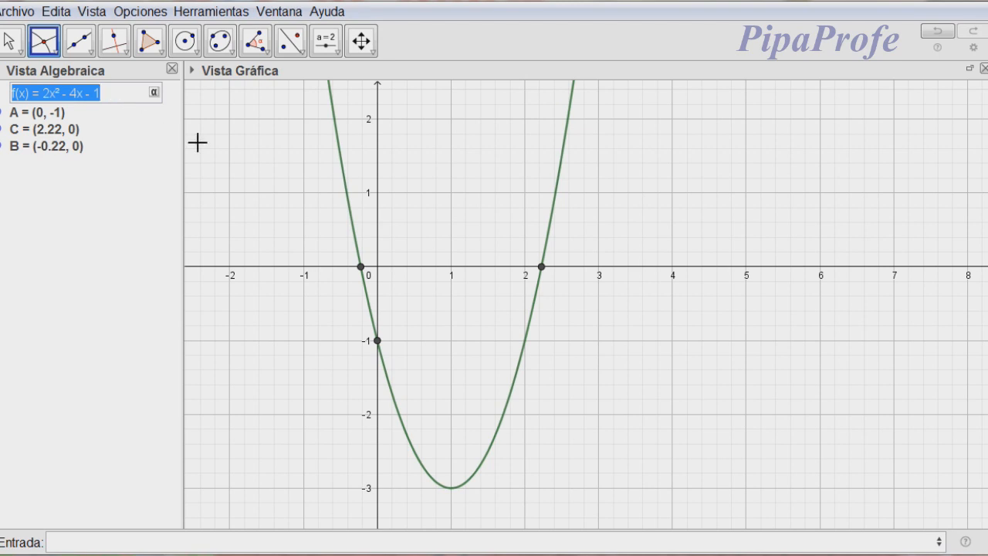
{"action": "key", "text": "Left"}
{"action": "key", "text": "BackSpace"}
{"action": "key", "text": "BackSpace"}
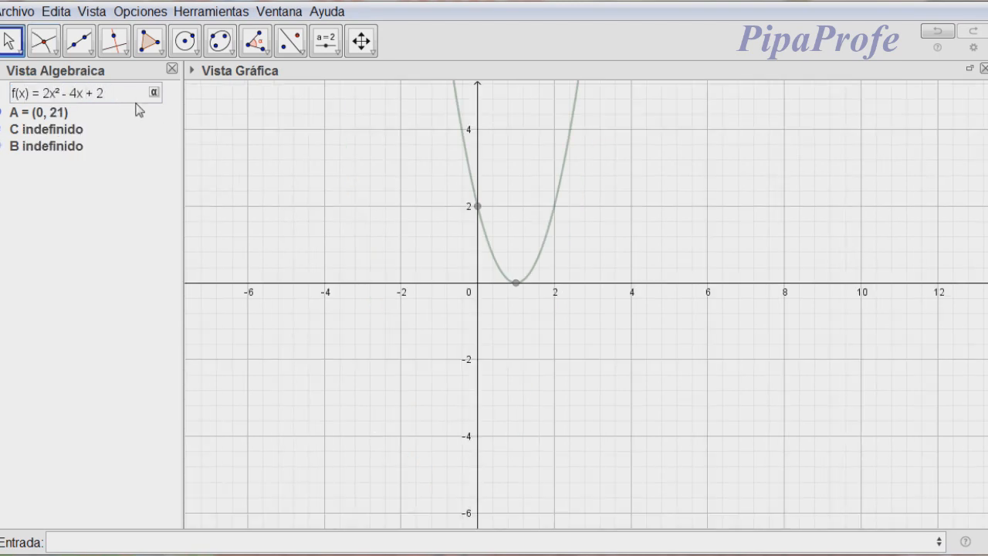
{"action": "key", "text": "Return"}
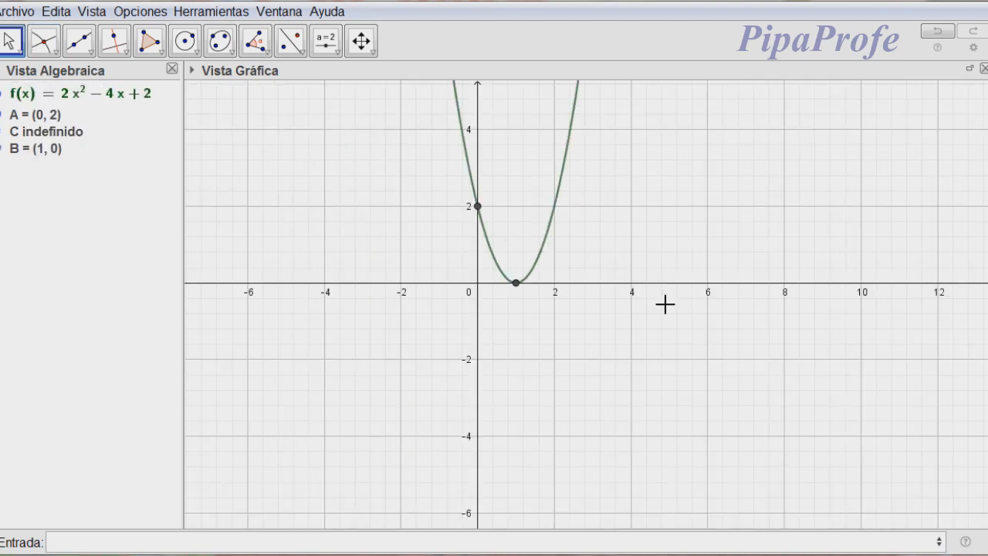
Set the constant term of f(x) to +3 so the definition reads 2x² - 4x + 3.
{"action": "scroll", "coordinate": [695, 314], "scroll_direction": "up", "scroll_amount": 5}
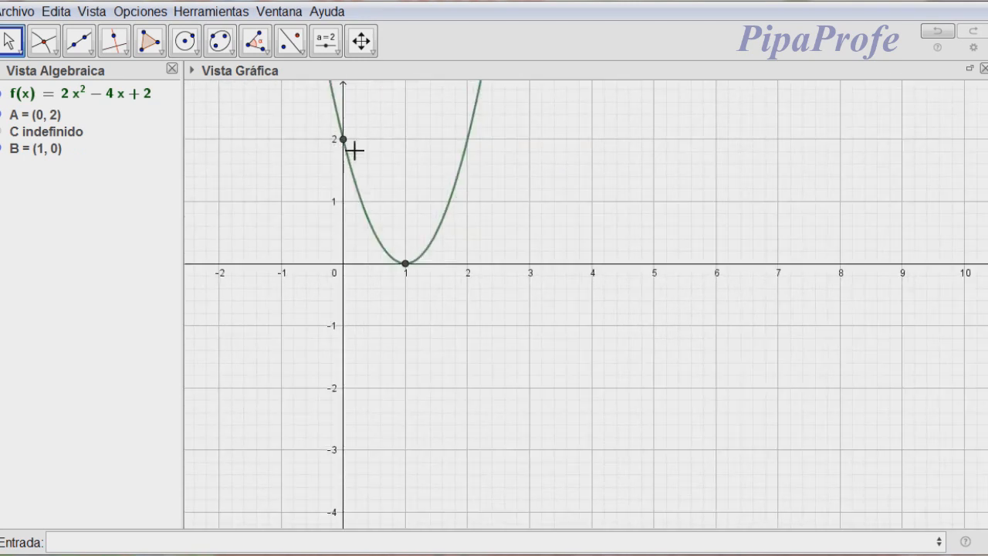
{"action": "mouse_move", "coordinate": [348, 150]}
{"action": "left_click", "coordinate": [365, 206]}
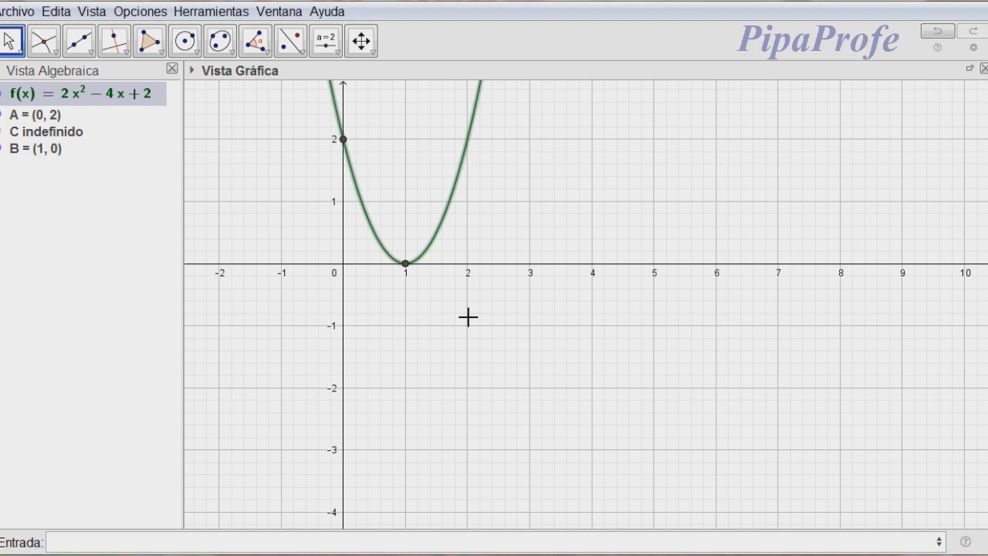
{"action": "double_click", "coordinate": [155, 103]}
{"action": "left_click", "coordinate": [116, 97]}
{"action": "key", "text": "BackSpace"}
{"action": "type", "text": "3"}
{"action": "key", "text": "Return"}
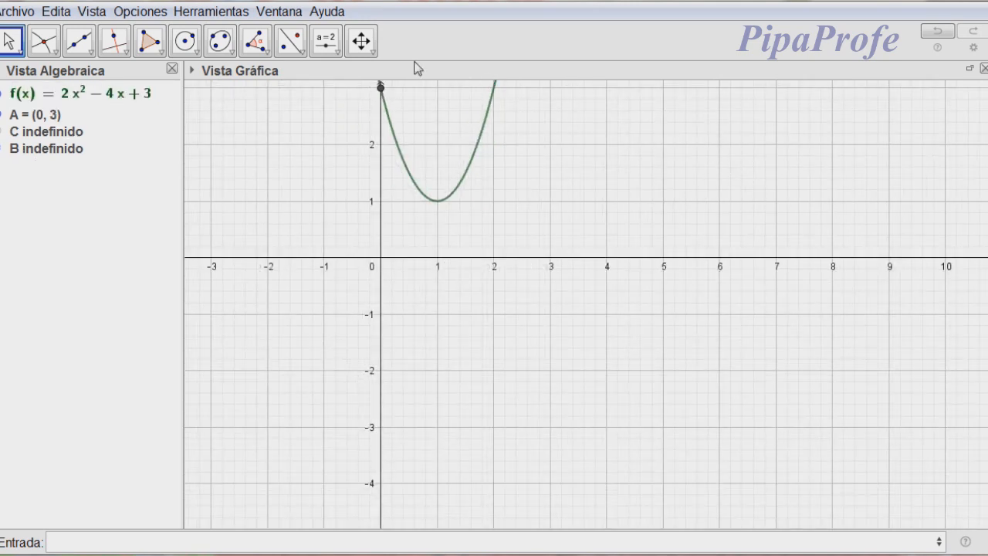
Make the leading coefficient negative so the definition reads f(x) = -2x² - 4x + 3.
{"action": "left_click", "coordinate": [361, 41]}
{"action": "left_click_drag", "start_coordinate": [661, 172], "coordinate": [634, 384]}
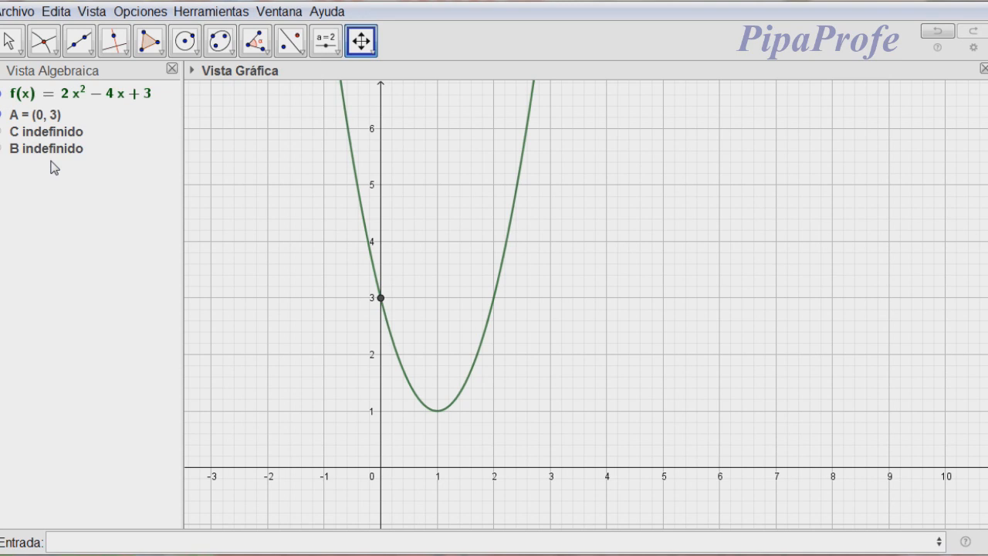
{"action": "double_click", "coordinate": [78, 96]}
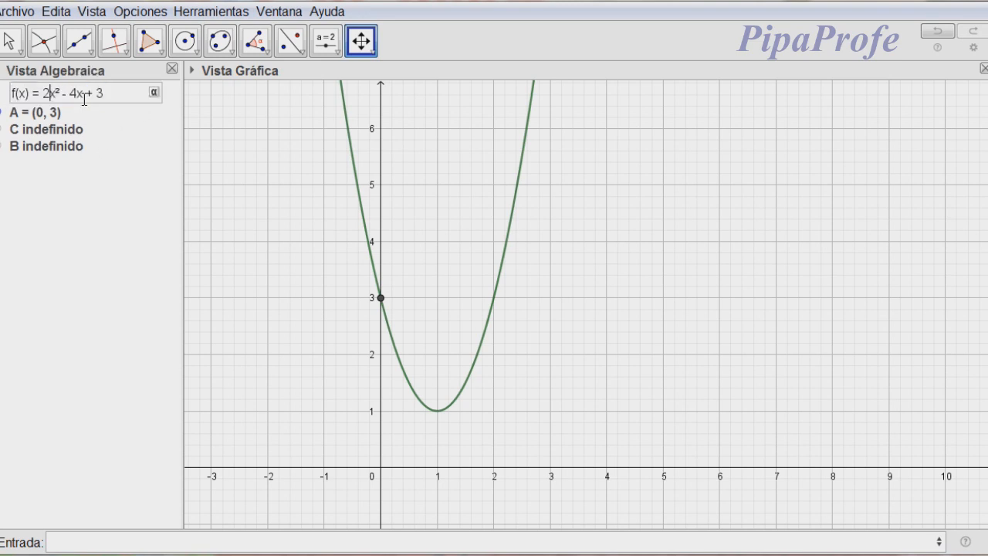
{"action": "type", "text": "-"}
{"action": "key", "text": "Return"}
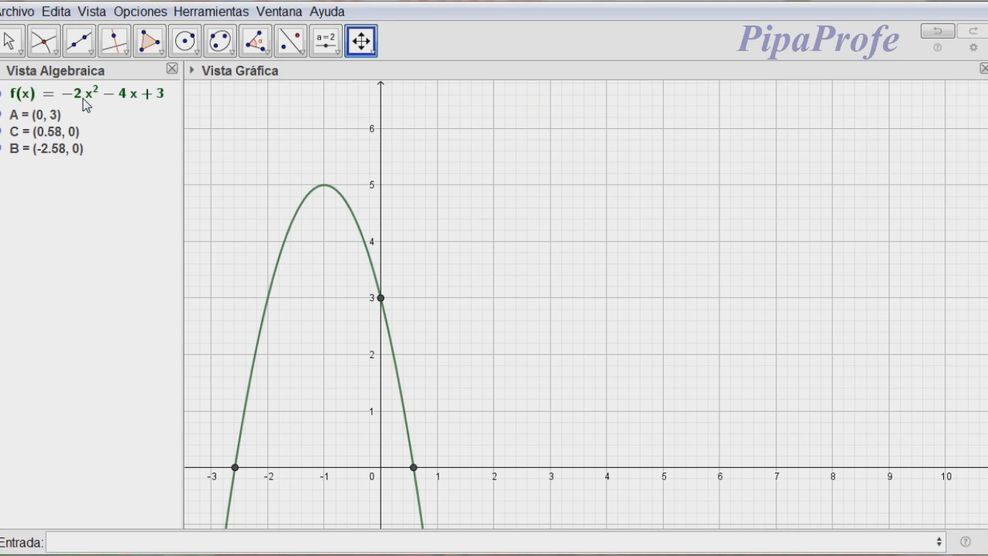
Remove the linear term from f(x) so the definition reads -2x² + 3.
{"action": "scroll", "coordinate": [584, 265], "scroll_direction": "down", "scroll_amount": 2}
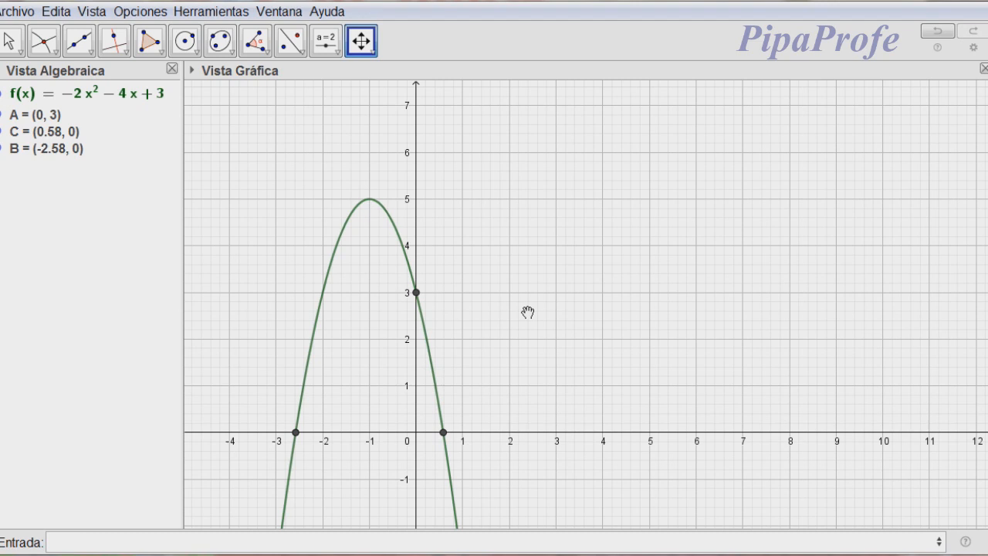
{"action": "double_click", "coordinate": [125, 100]}
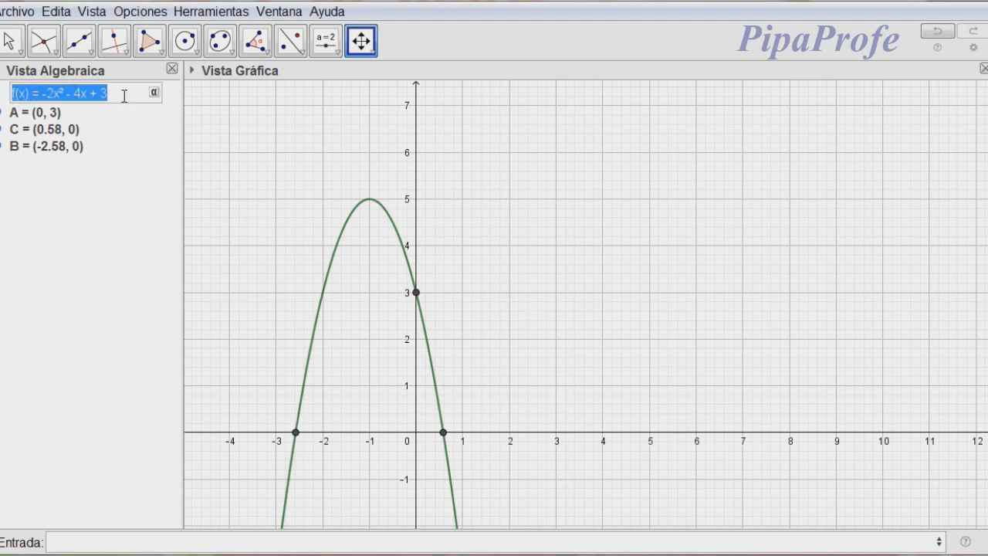
{"action": "left_click", "coordinate": [78, 94]}
{"action": "key", "text": "BackSpace"}
{"action": "key", "text": "BackSpace"}
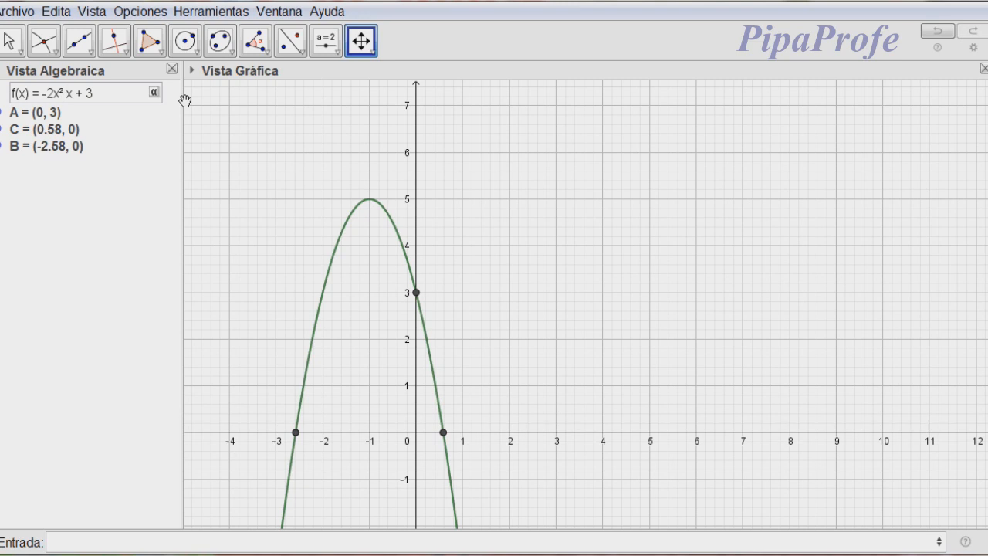
{"action": "key", "text": "Delete"}
{"action": "key", "text": "Return"}
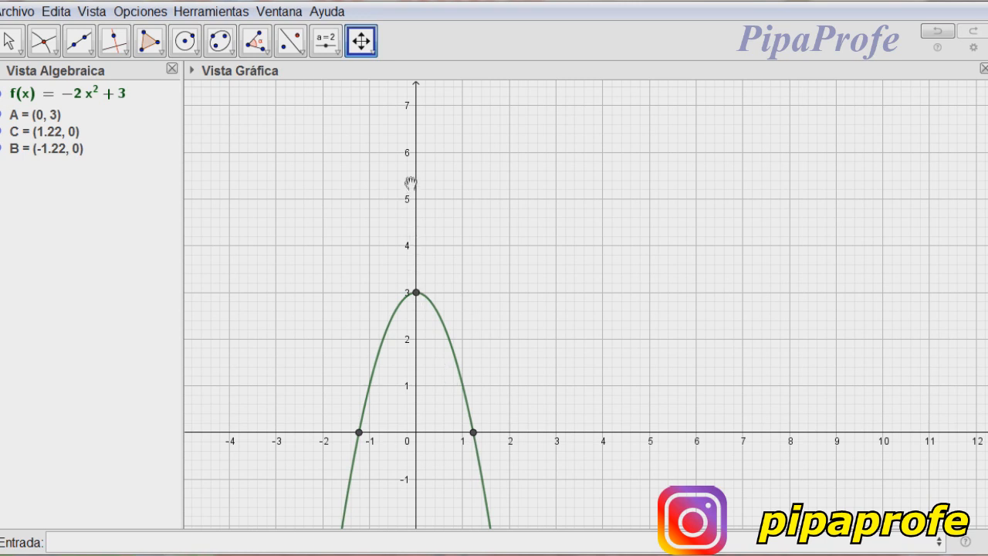
Set the constant term of f(x) to +6 so the definition reads -2x² + 6.
{"action": "double_click", "coordinate": [122, 94]}
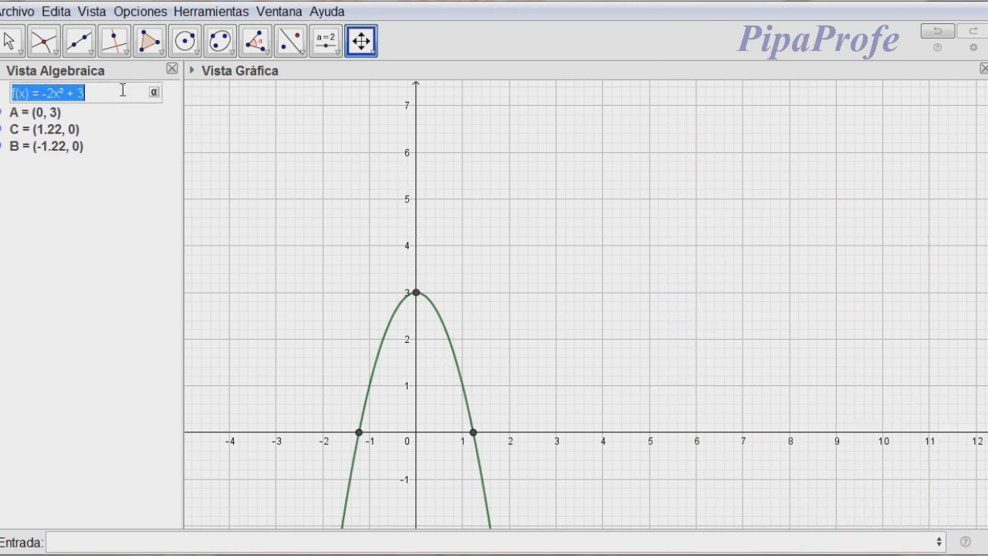
{"action": "left_click", "coordinate": [122, 90]}
{"action": "key", "text": "Left"}
{"action": "key", "text": "BackSpace"}
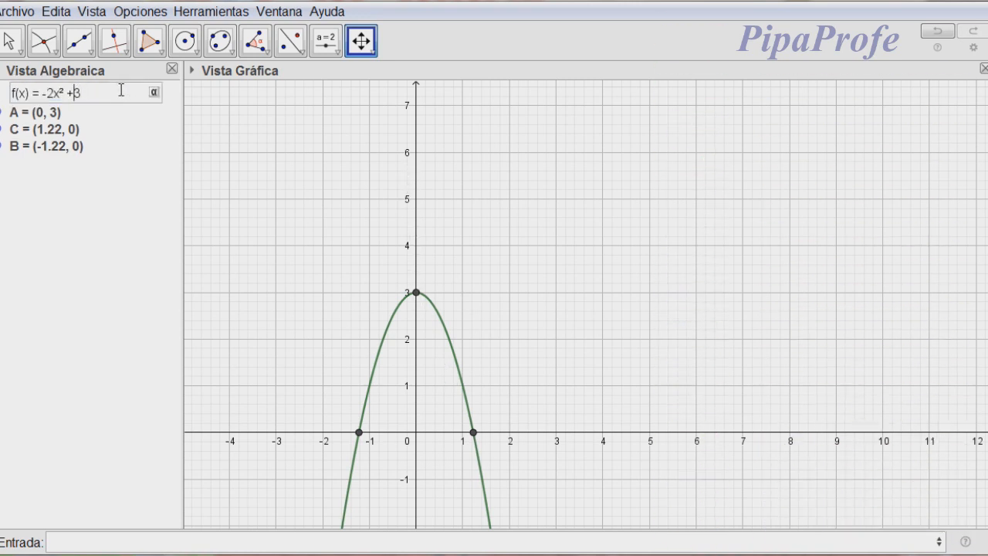
{"action": "key", "text": "BackSpace"}
{"action": "type", "text": "+"}
{"action": "key", "text": "Right"}
{"action": "key", "text": "BackSpace"}
{"action": "type", "text": "6"}
{"action": "key", "text": "Return"}
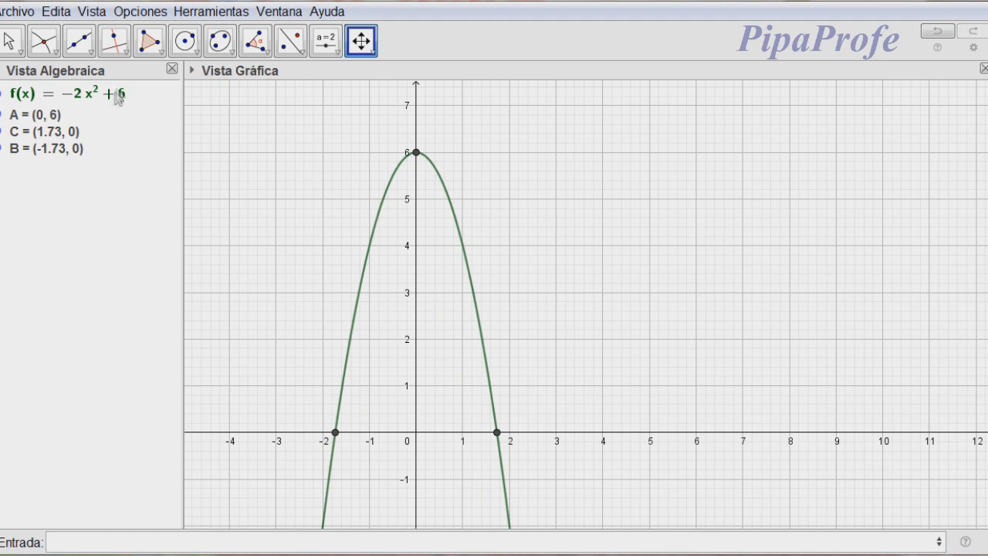
Set the constant term of f(x) to -4 so the definition reads -2x² - 4.
{"action": "double_click", "coordinate": [116, 96]}
{"action": "key", "text": "Left"}
{"action": "key", "text": "Left"}
{"action": "key", "text": "BackSpace"}
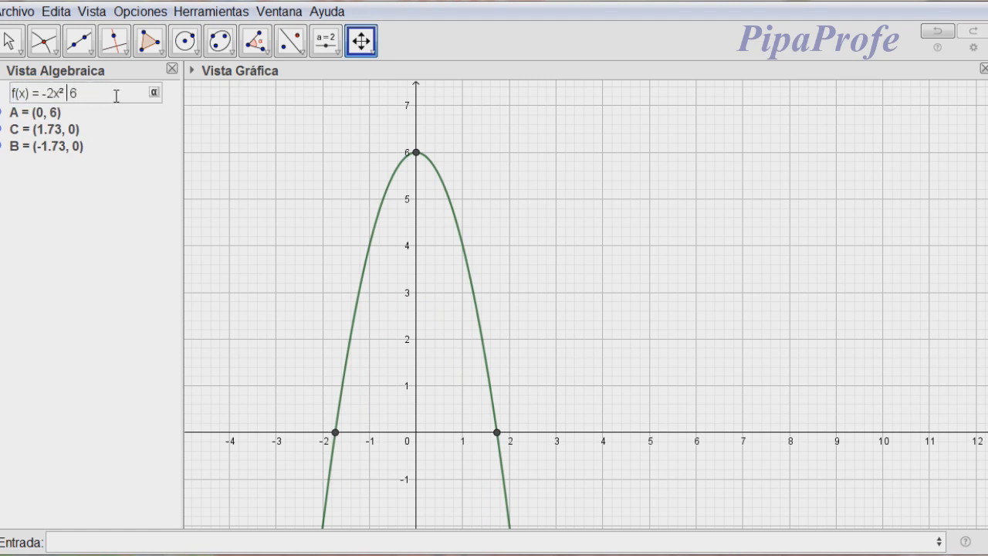
{"action": "type", "text": "-4"}
{"action": "key", "text": "Delete"}
{"action": "key", "text": "Delete"}
{"action": "key", "text": "Return"}
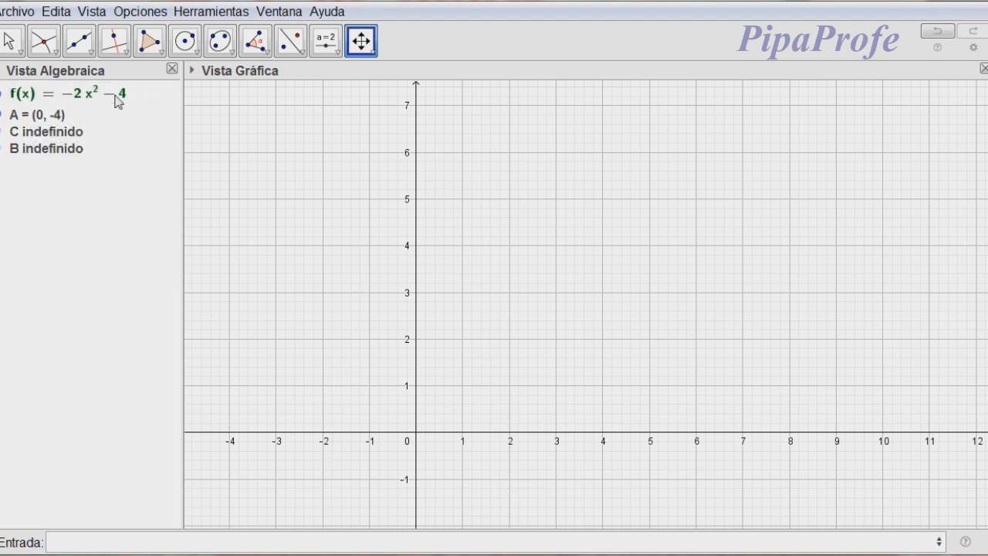
Set the leading coefficient of f(x) to 4 so the definition reads 4x² - 4.
{"action": "scroll", "coordinate": [407, 220], "scroll_direction": "down", "scroll_amount": 1}
{"action": "scroll", "coordinate": [406, 220], "scroll_direction": "down", "scroll_amount": 5}
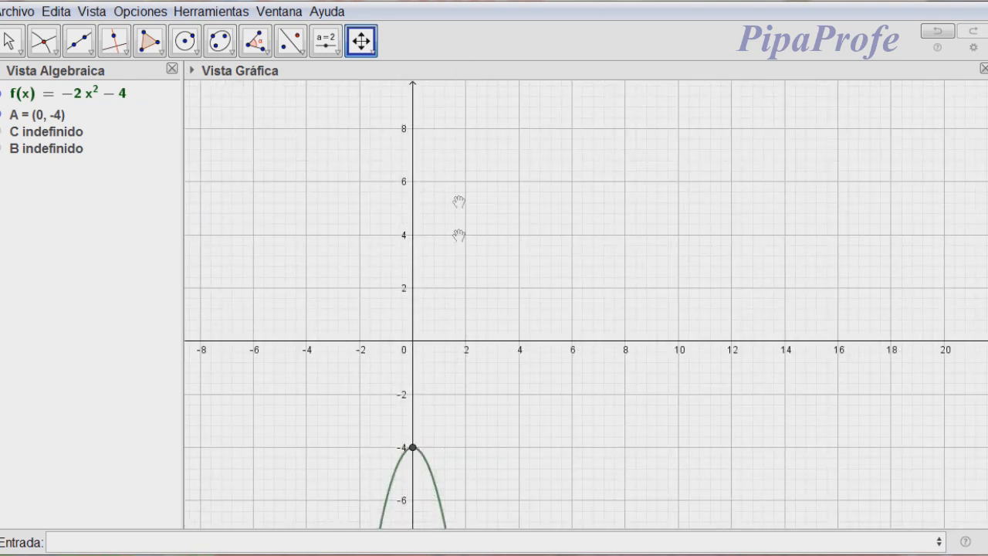
{"action": "double_click", "coordinate": [86, 92]}
{"action": "left_click", "coordinate": [86, 93]}
{"action": "key", "text": "Left"}
{"action": "key", "text": "Left"}
{"action": "key", "text": "Left"}
{"action": "key", "text": "Left"}
{"action": "key", "text": "Left"}
{"action": "key", "text": "Left"}
{"action": "key", "text": "BackSpace"}
{"action": "key", "text": "BackSpace"}
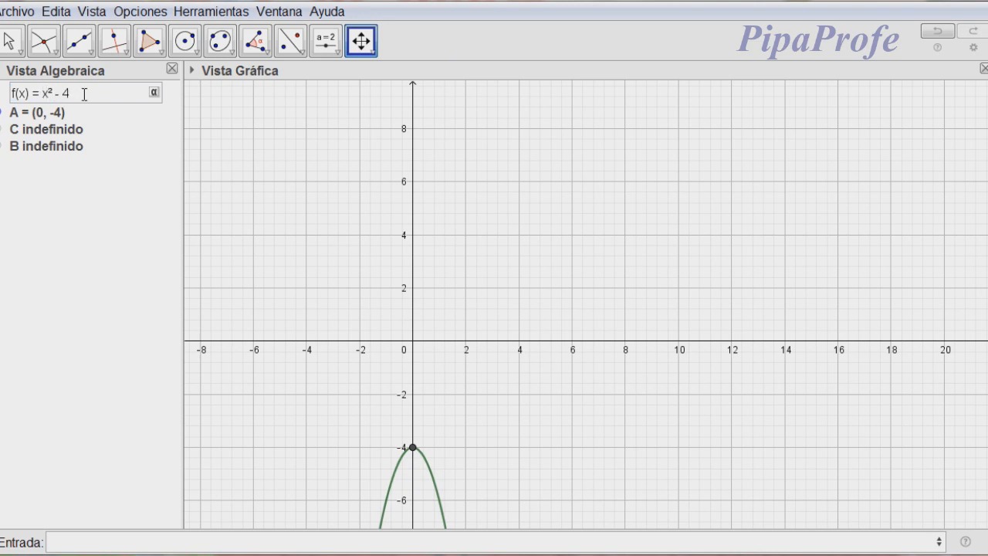
{"action": "type", "text": "4"}
{"action": "key", "text": "Return"}
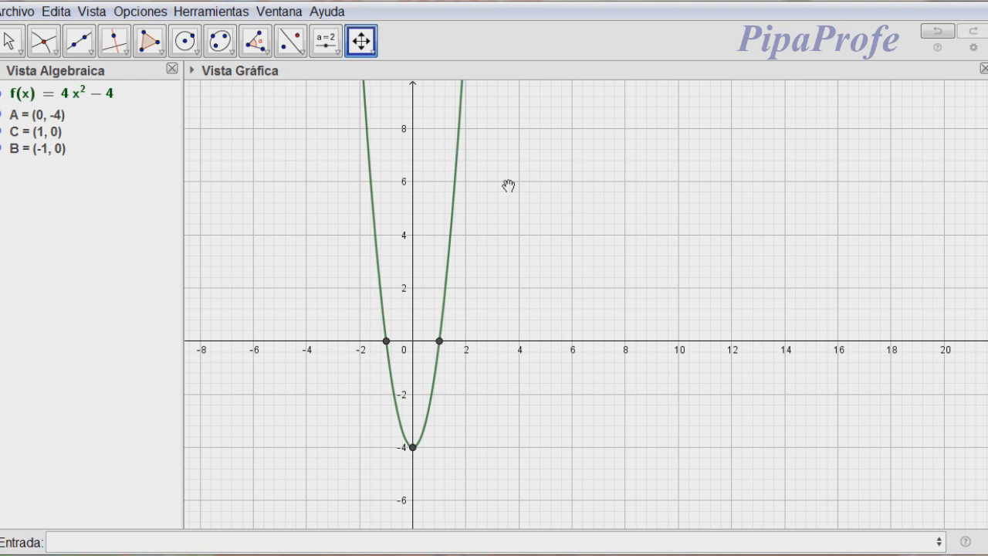
Set the leading coefficient of f(x) to 12 so the definition reads 12x² - 4.
{"action": "scroll", "coordinate": [513, 283], "scroll_direction": "up", "scroll_amount": 1}
{"action": "scroll", "coordinate": [492, 382], "scroll_direction": "up", "scroll_amount": 2}
{"action": "scroll", "coordinate": [492, 382], "scroll_direction": "up", "scroll_amount": 3}
{"action": "scroll", "coordinate": [492, 381], "scroll_direction": "down", "scroll_amount": 3}
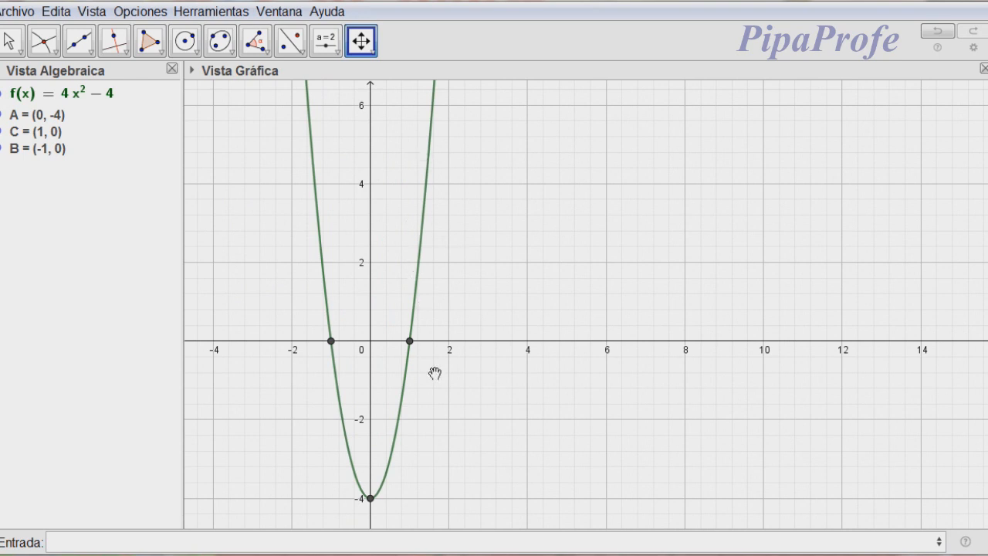
{"action": "double_click", "coordinate": [77, 95]}
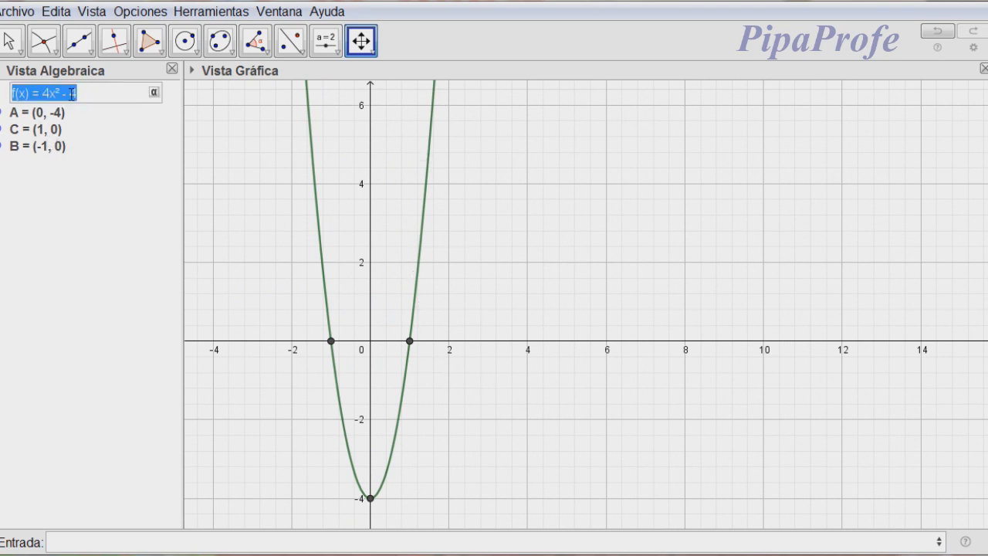
{"action": "left_click", "coordinate": [63, 97]}
{"action": "key", "text": "BackSpace"}
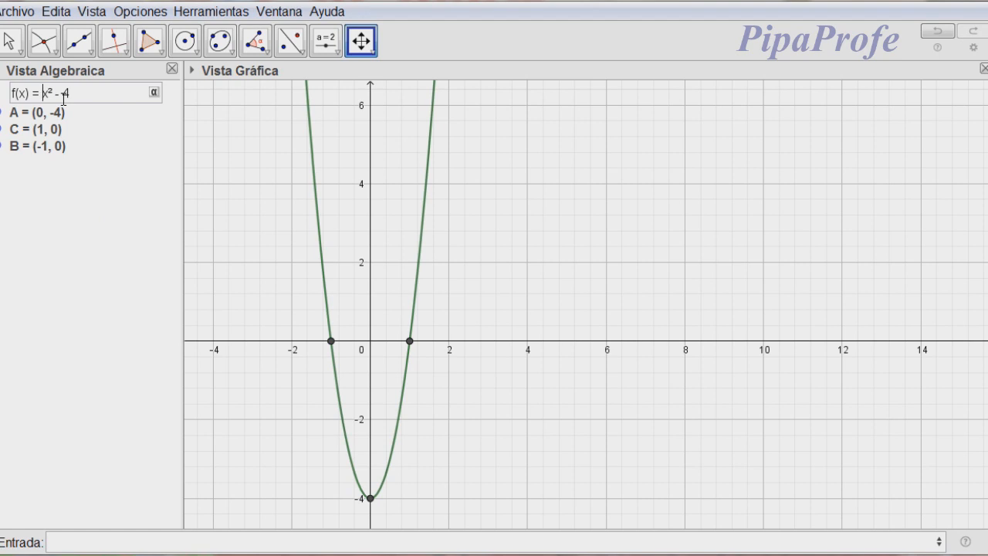
{"action": "type", "text": "12"}
{"action": "key", "text": "Return"}
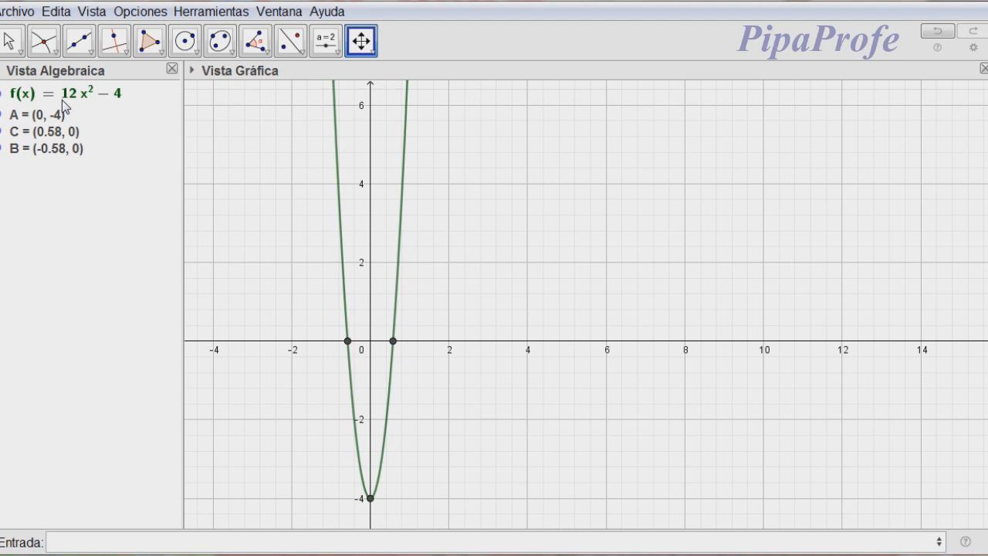
Set the leading coefficient of f(x) to the fraction 1/8 so the definition reads 1/8 x² - 4.
{"action": "double_click", "coordinate": [74, 96]}
{"action": "key", "text": "Left"}
{"action": "key", "text": "Left"}
{"action": "key", "text": "Left"}
{"action": "key", "text": "Left"}
{"action": "key", "text": "Left"}
{"action": "key", "text": "Left"}
{"action": "key", "text": "BackSpace"}
{"action": "key", "text": "BackSpace"}
{"action": "type", "text": "1/"}
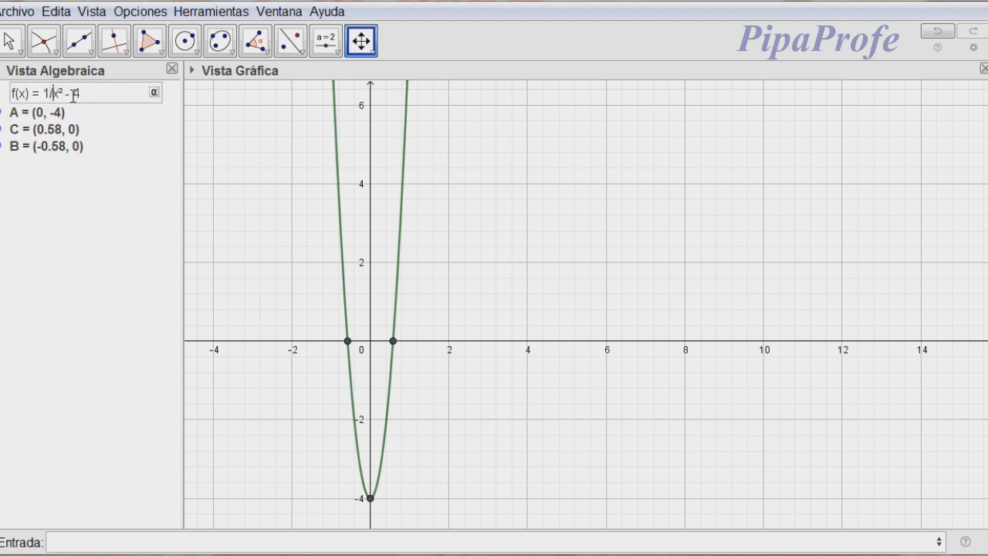
{"action": "type", "text": "8"}
{"action": "key", "text": "Return"}
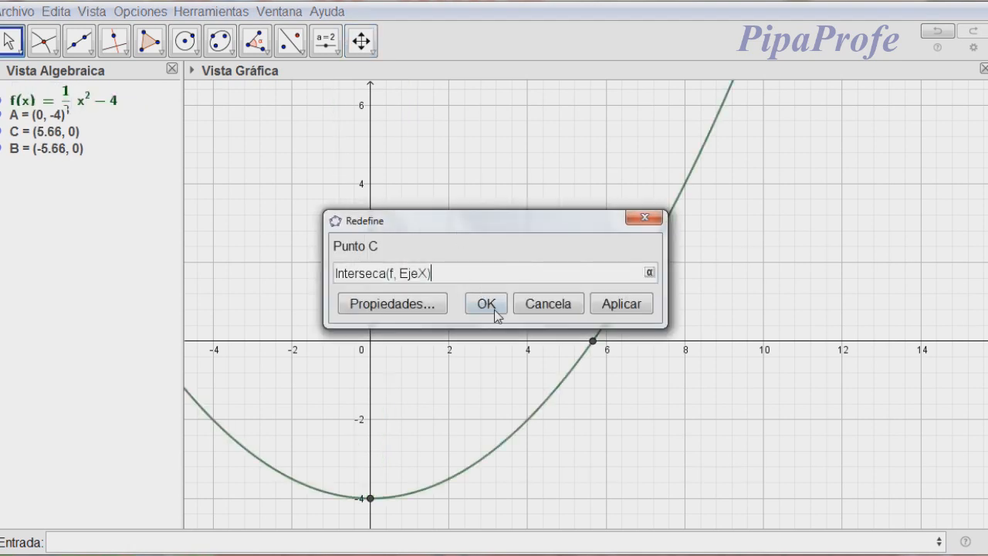
{"action": "left_click", "coordinate": [486, 299]}
Replace the fractional leading coefficient of f(x) with 2 so the definition reads 2x² - 4.
{"action": "scroll", "coordinate": [486, 298], "scroll_direction": "down", "scroll_amount": 9}
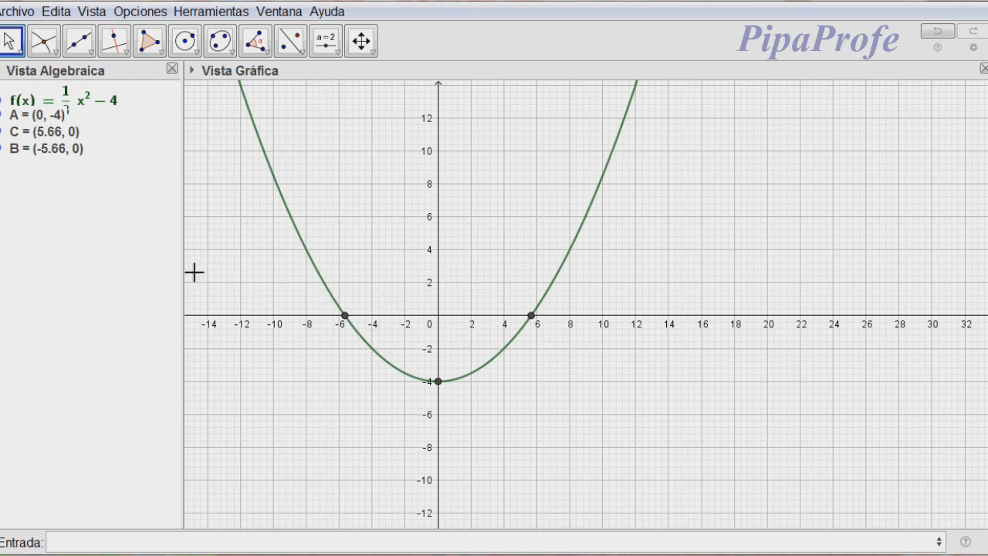
{"action": "scroll", "coordinate": [190, 270], "scroll_direction": "up", "scroll_amount": 2}
{"action": "scroll", "coordinate": [190, 270], "scroll_direction": "up", "scroll_amount": 1}
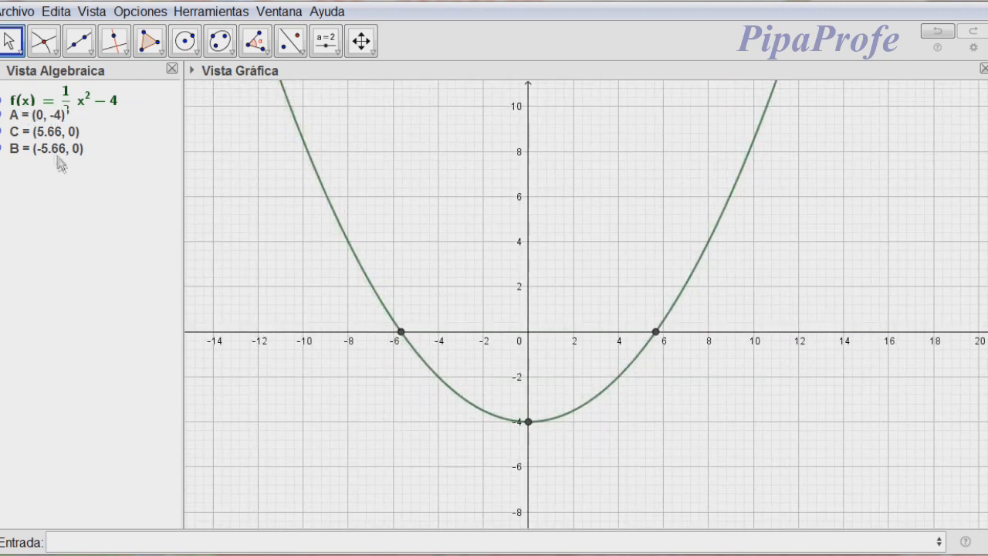
{"action": "double_click", "coordinate": [67, 107]}
{"action": "key", "text": "BackSpace"}
{"action": "key", "text": "BackSpace"}
{"action": "key", "text": "BackSpace"}
{"action": "key", "text": "BackSpace"}
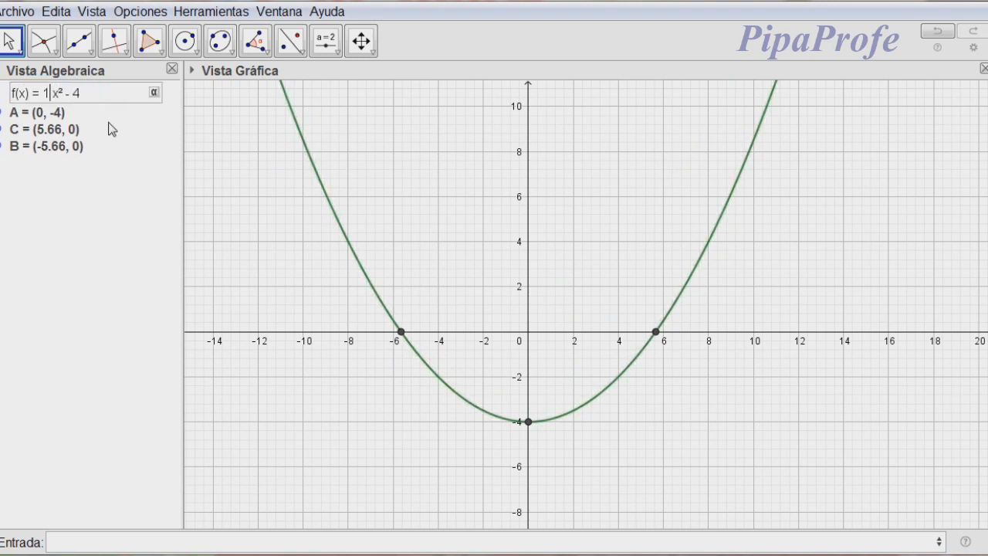
{"action": "key", "text": "BackSpace"}
{"action": "type", "text": "2"}
{"action": "key", "text": "Return"}
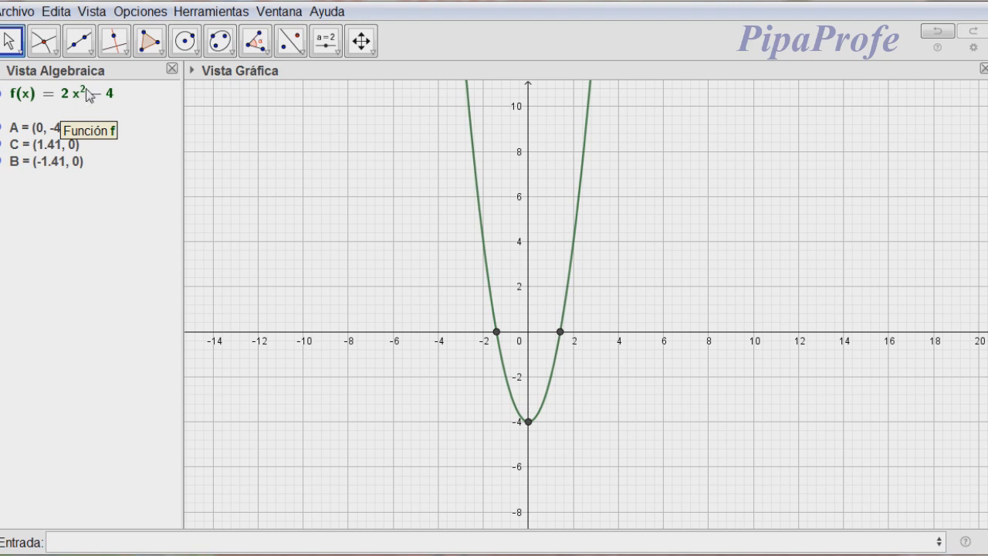
Add the linear term +2x to f(x) so the definition reads 2x² + 2x - 4.
{"action": "double_click", "coordinate": [89, 94]}
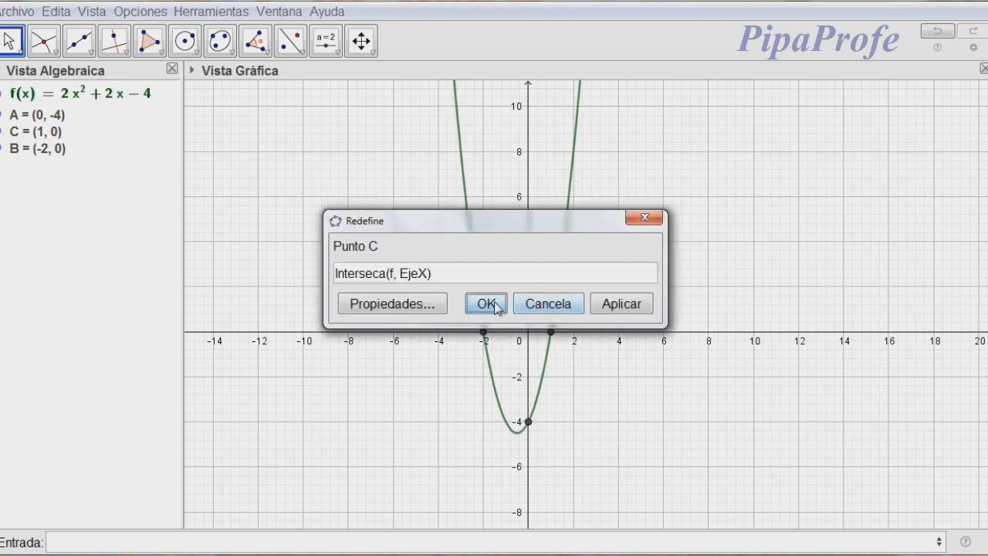
{"action": "left_click", "coordinate": [476, 302]}
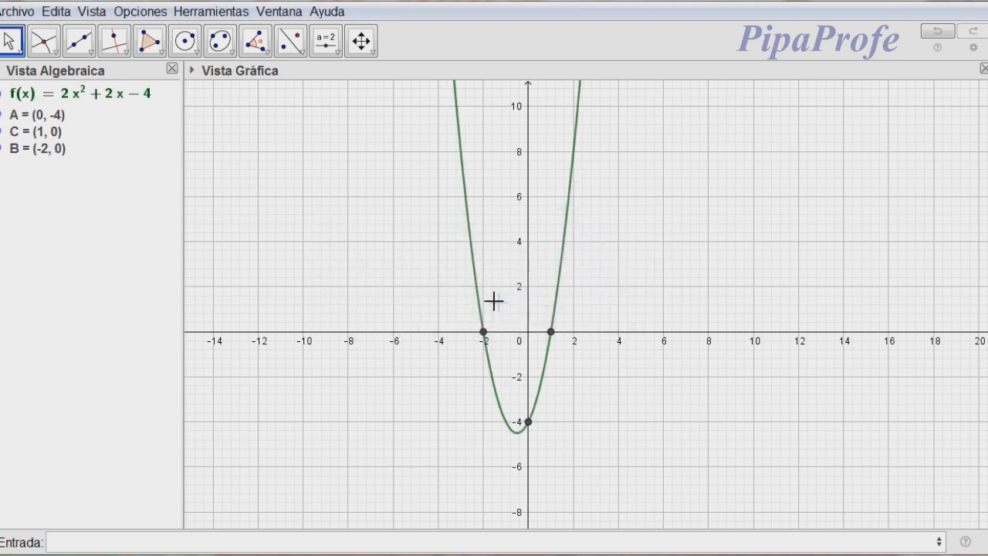
{"action": "scroll", "coordinate": [575, 363], "scroll_direction": "up", "scroll_amount": 5}
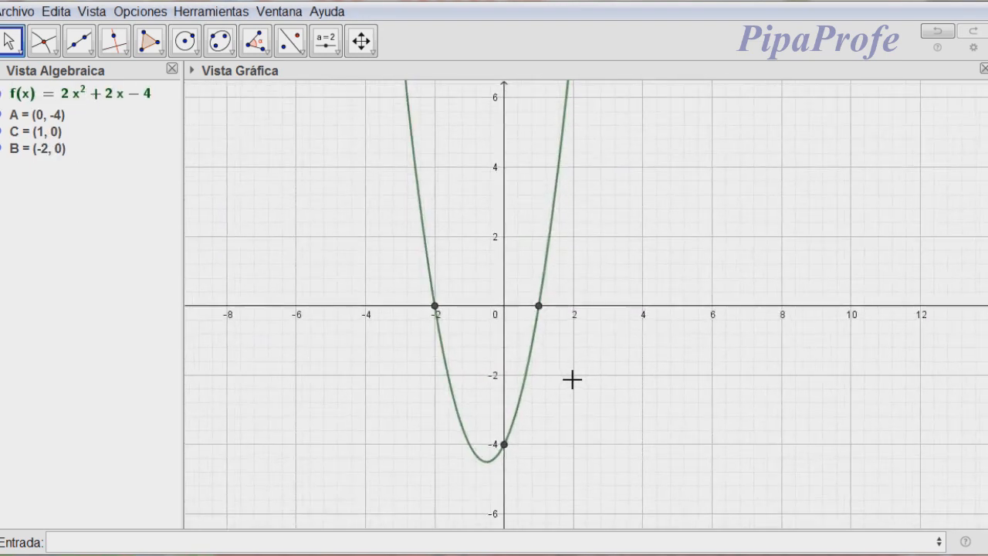
{"action": "scroll", "coordinate": [541, 348], "scroll_direction": "up", "scroll_amount": 2}
{"action": "scroll", "coordinate": [454, 315], "scroll_direction": "up", "scroll_amount": 7}
{"action": "scroll", "coordinate": [457, 311], "scroll_direction": "down", "scroll_amount": 2}
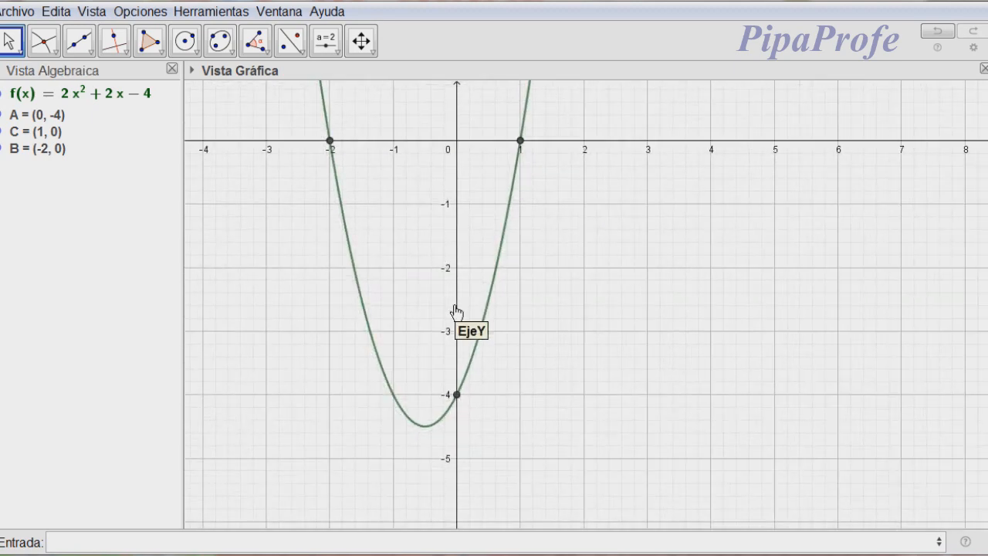
{"action": "scroll", "coordinate": [512, 379], "scroll_direction": "down", "scroll_amount": 10}
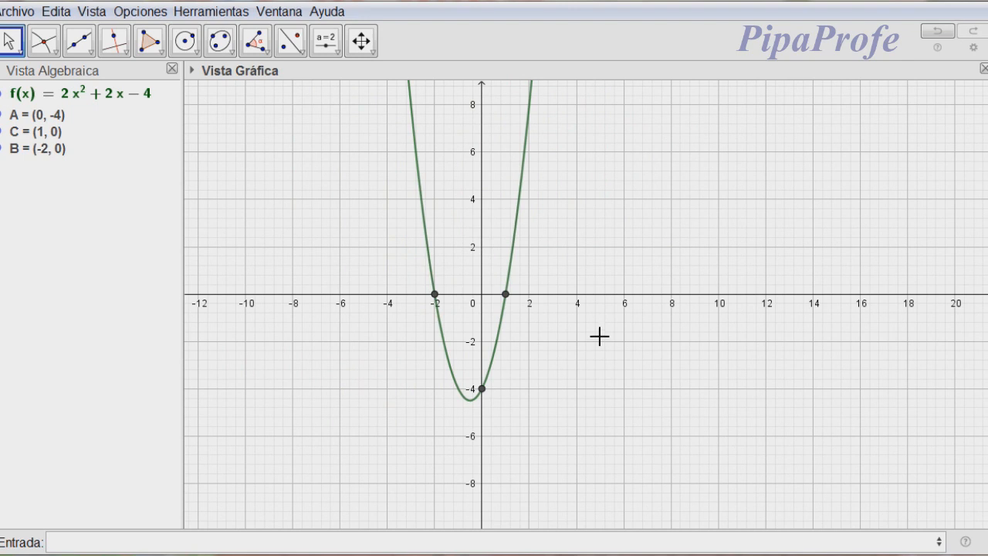
Construct the midpoint between the parabola's two x-axis intersection points.
{"action": "left_click", "coordinate": [68, 101]}
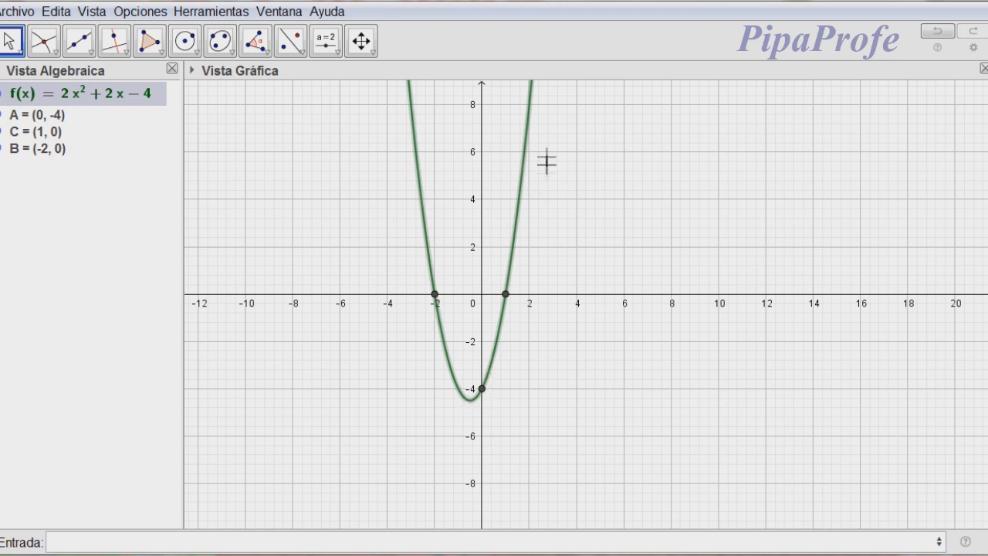
{"action": "scroll", "coordinate": [458, 301], "scroll_direction": "up", "scroll_amount": 2}
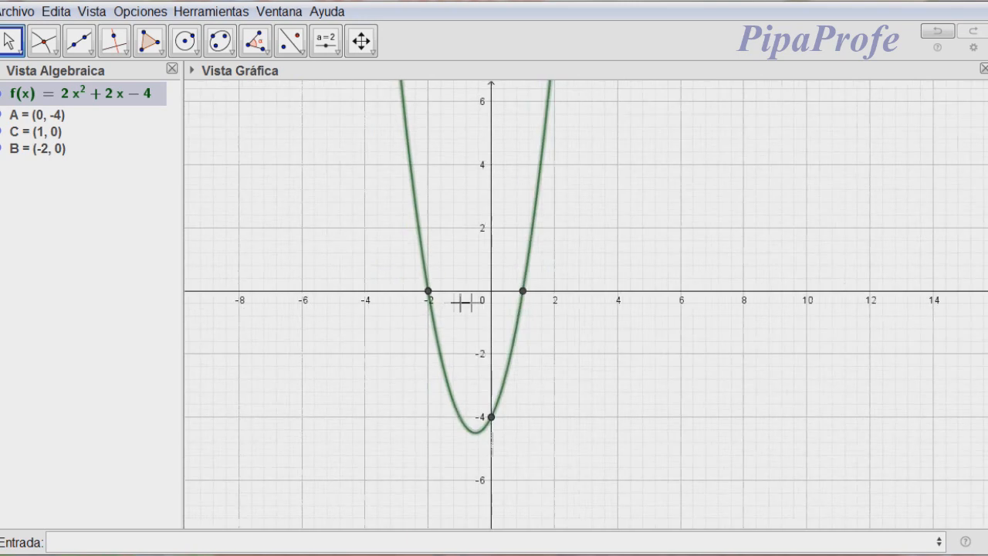
{"action": "scroll", "coordinate": [550, 299], "scroll_direction": "up", "scroll_amount": 2}
{"action": "scroll", "coordinate": [550, 300], "scroll_direction": "up", "scroll_amount": 2}
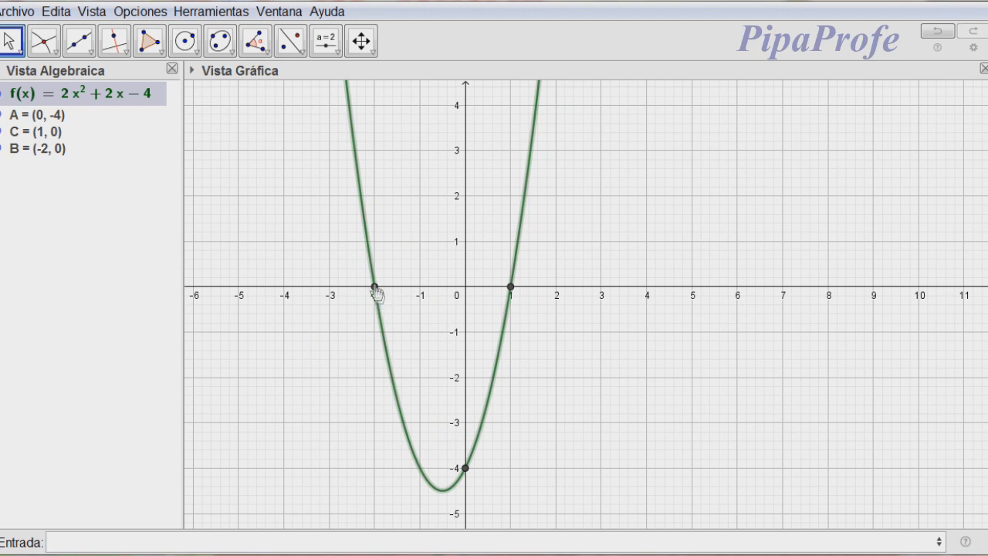
{"action": "left_click", "coordinate": [56, 51]}
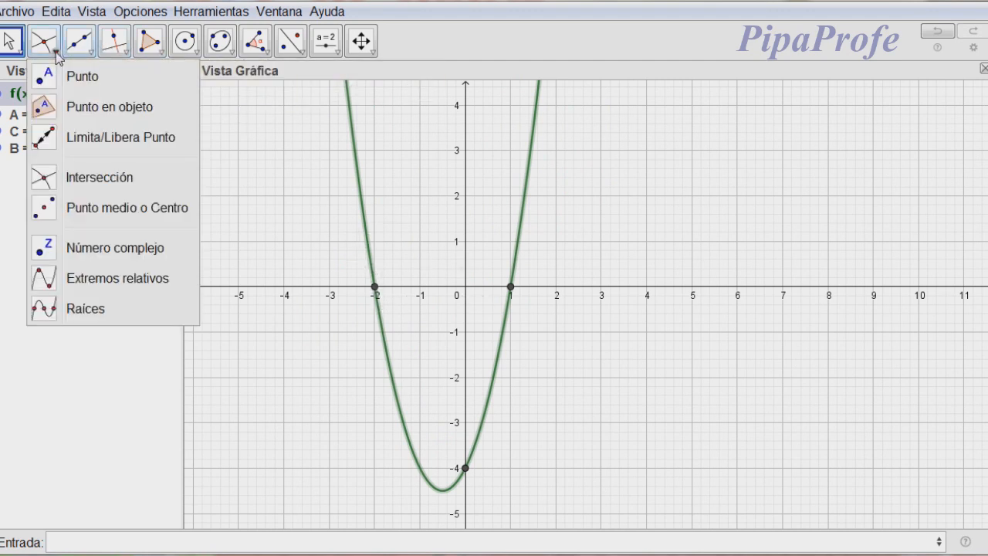
{"action": "left_click", "coordinate": [99, 216]}
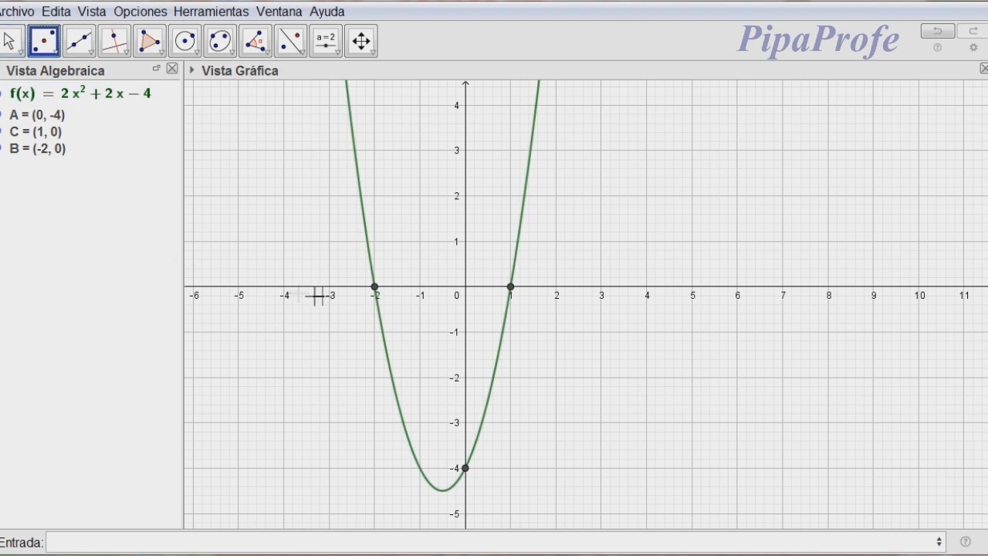
{"action": "left_click", "coordinate": [374, 287]}
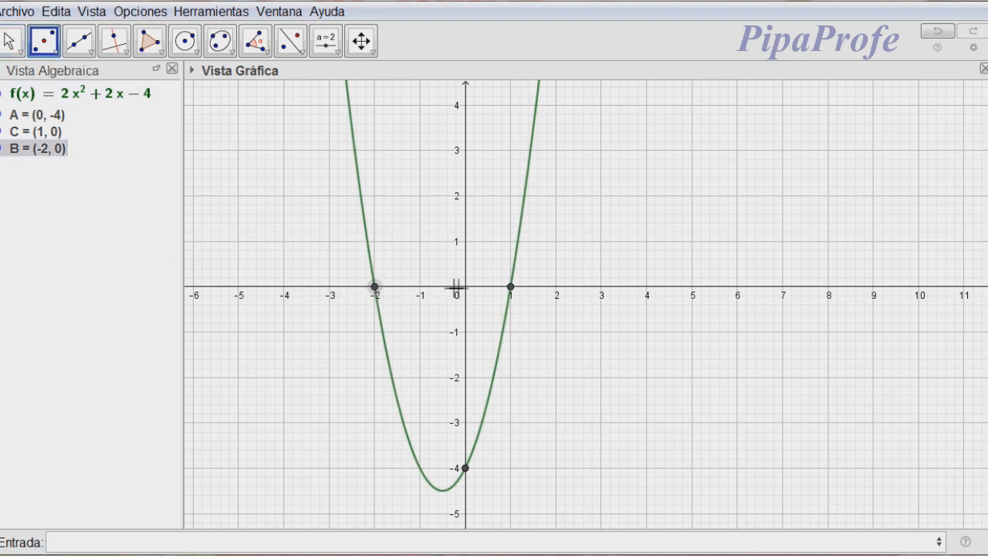
{"action": "left_click", "coordinate": [510, 288]}
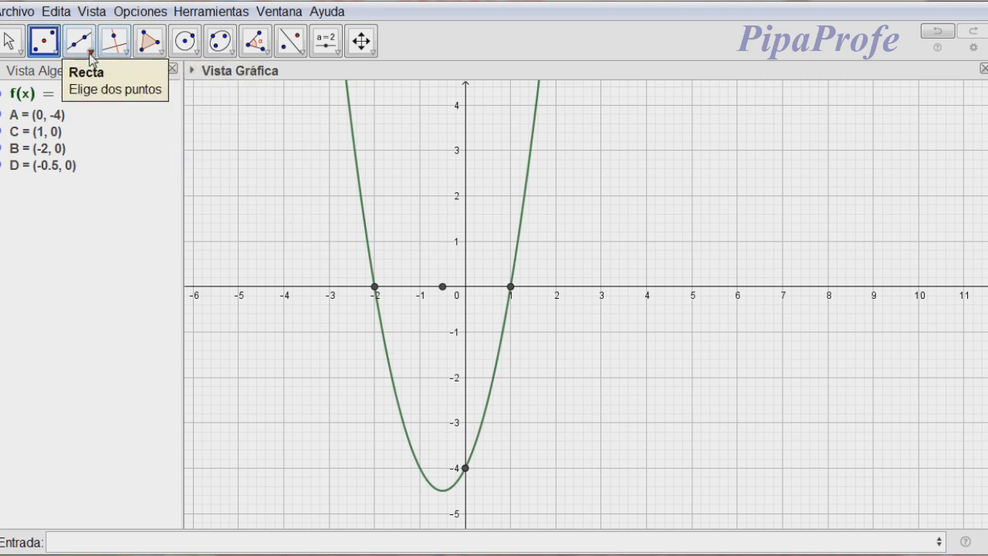
Construct a line perpendicular to the x-axis through the midpoint D between the parabola's roots.
{"action": "left_click", "coordinate": [92, 53]}
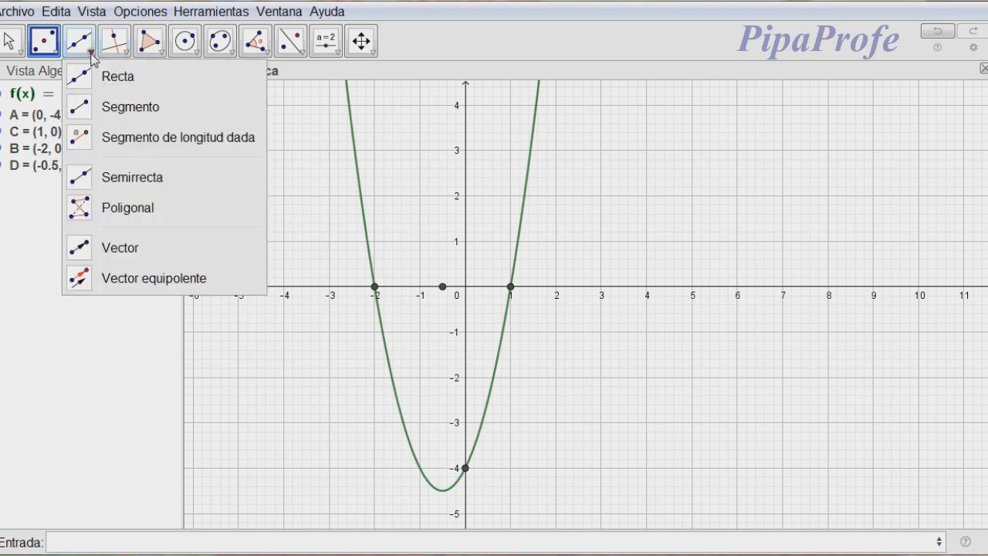
{"action": "mouse_move", "coordinate": [113, 50]}
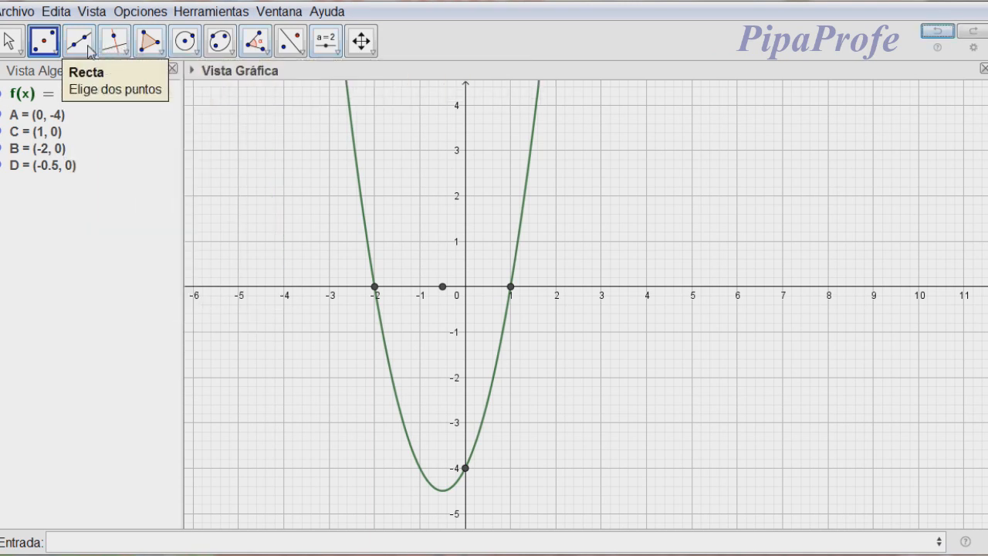
{"action": "left_click", "coordinate": [132, 56]}
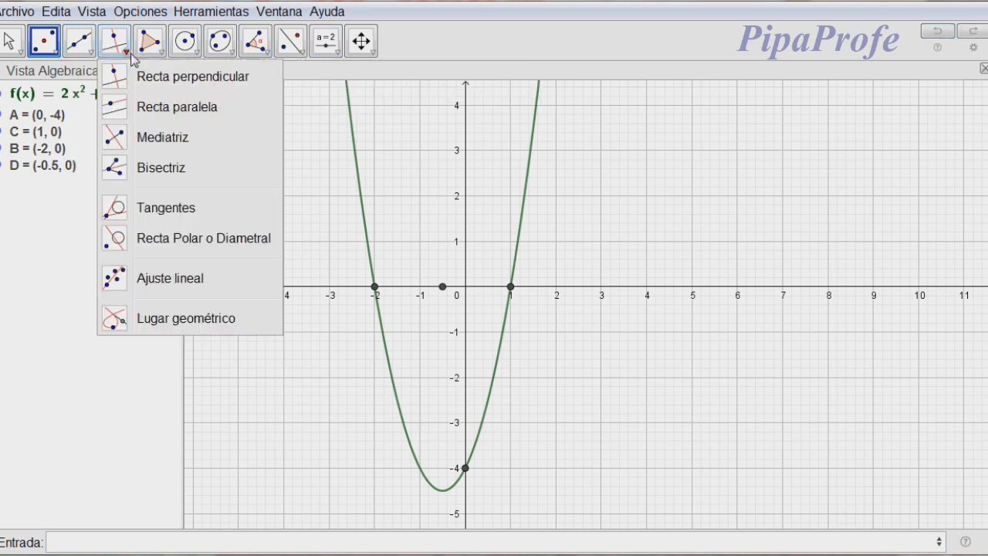
{"action": "left_click", "coordinate": [171, 85]}
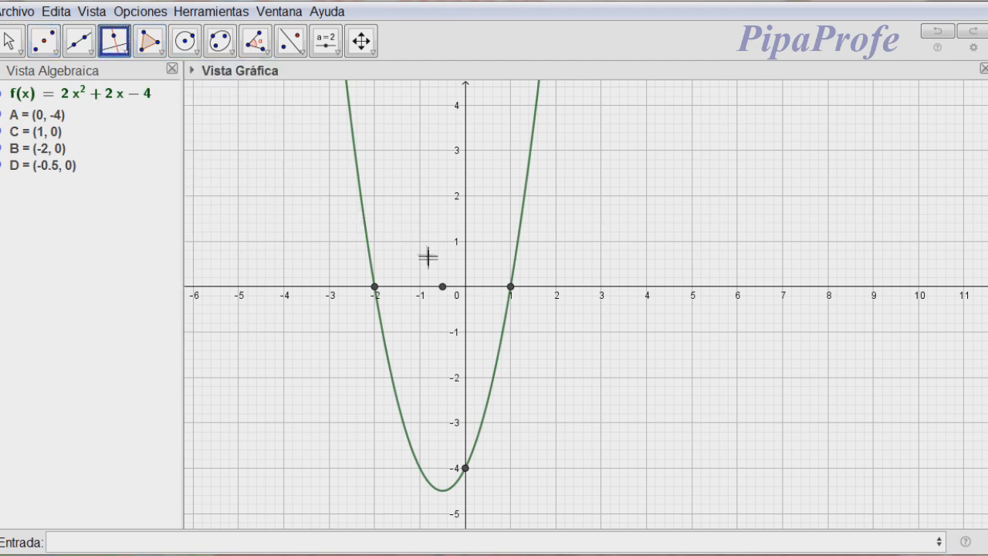
{"action": "left_click", "coordinate": [443, 288]}
{"action": "left_click", "coordinate": [414, 286]}
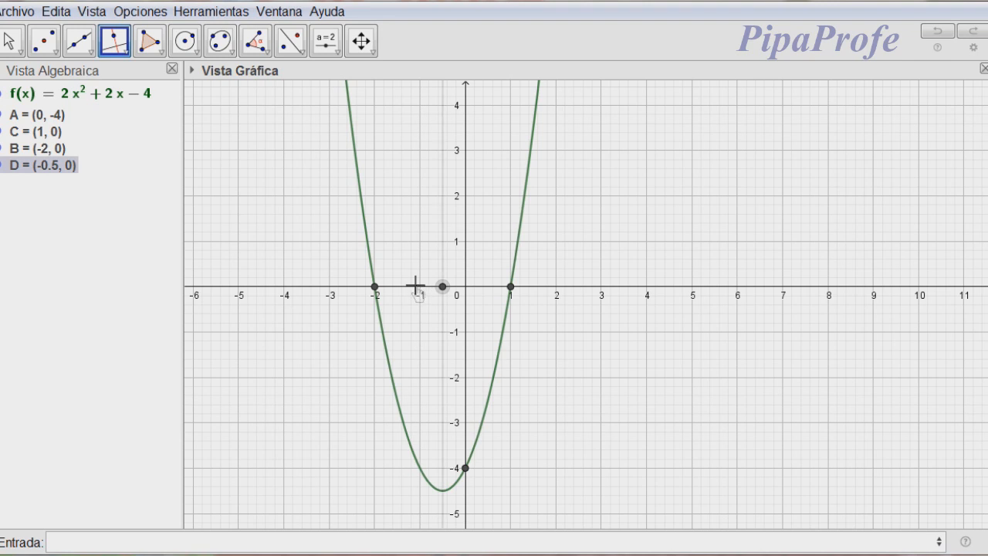
Set the line style of the vertical line through the midpoint to short dashes and close its properties.
{"action": "right_click", "coordinate": [446, 204]}
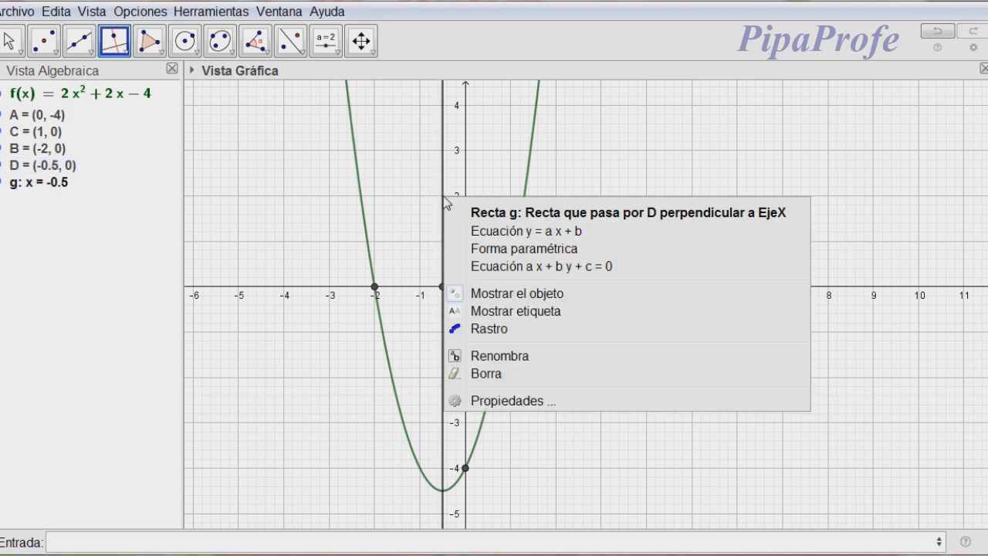
{"action": "left_click", "coordinate": [524, 400]}
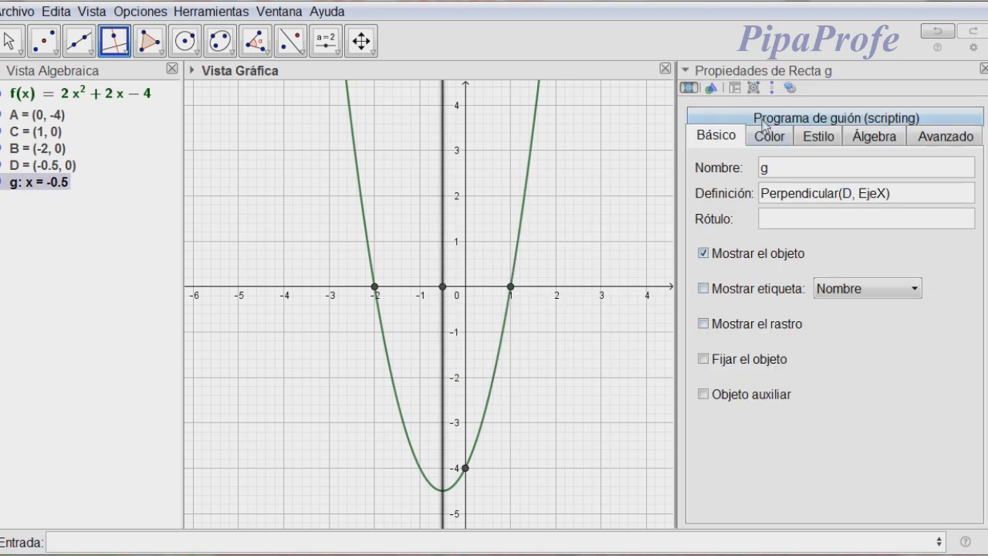
{"action": "left_click", "coordinate": [820, 139]}
{"action": "left_click", "coordinate": [777, 141]}
{"action": "left_click", "coordinate": [887, 139]}
{"action": "left_click", "coordinate": [932, 138]}
{"action": "left_click", "coordinate": [831, 141]}
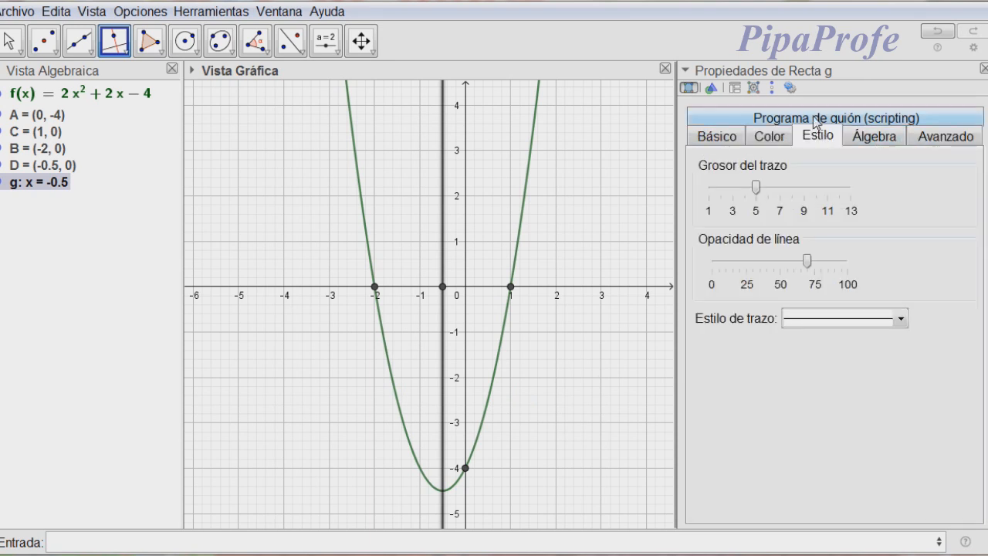
{"action": "left_click", "coordinate": [899, 319]}
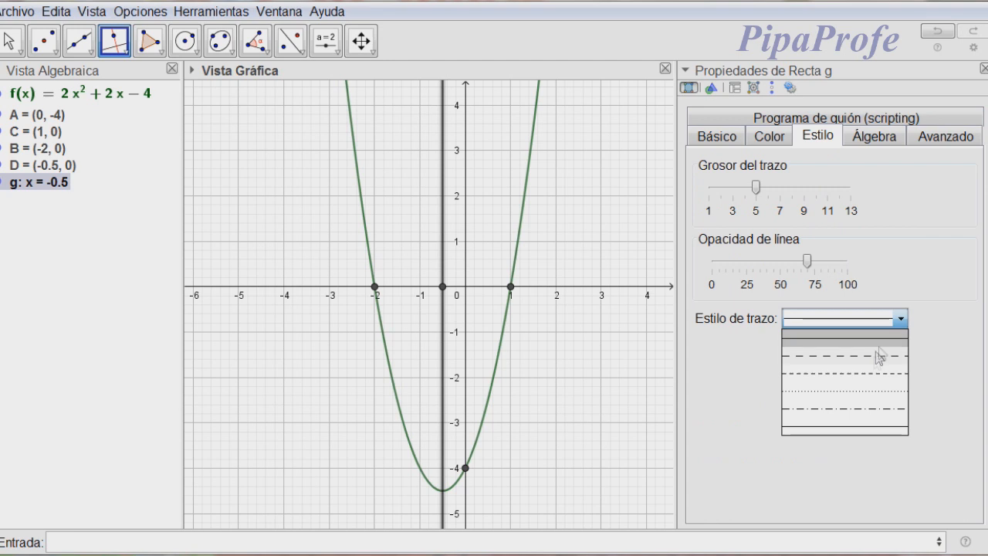
{"action": "left_click", "coordinate": [861, 374]}
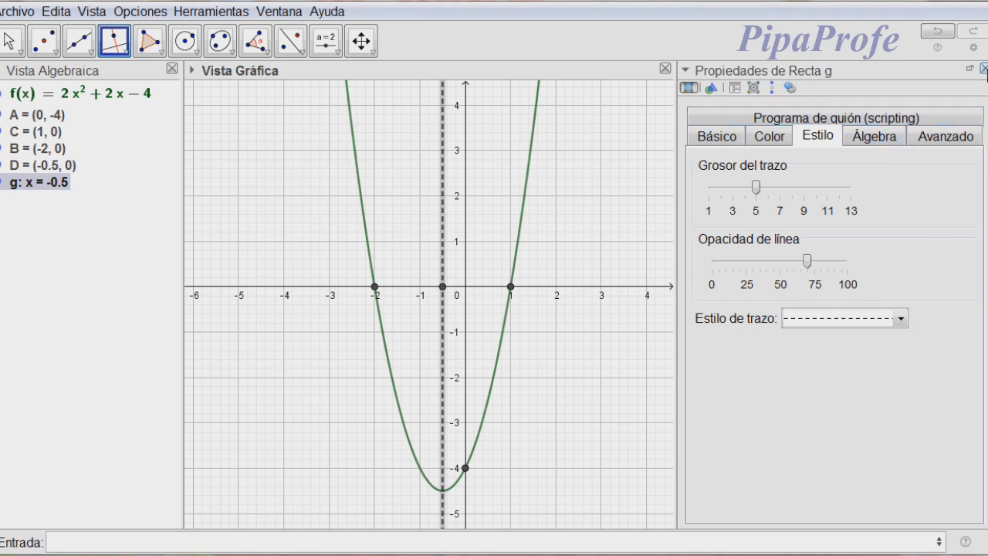
{"action": "left_click", "coordinate": [984, 68]}
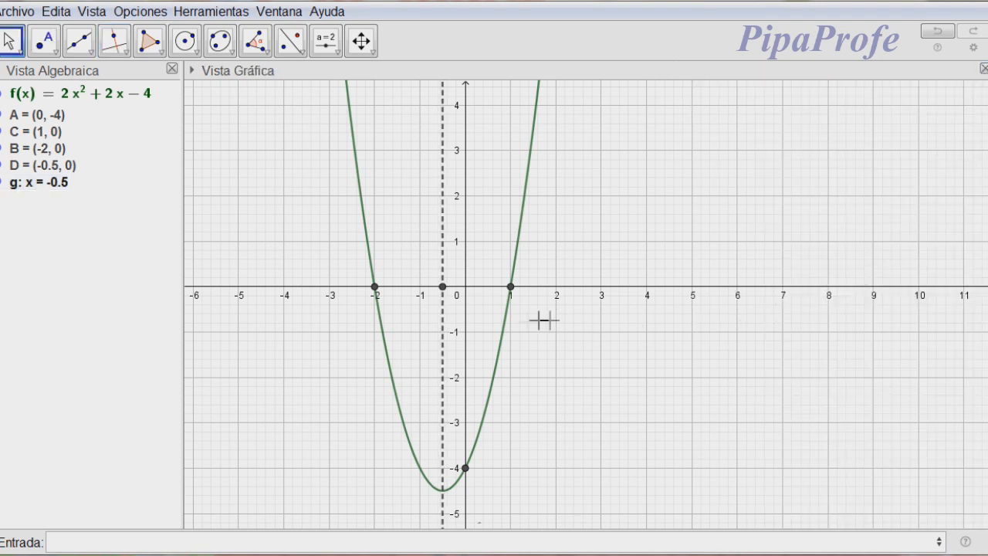
Change the constant term of f(x) to +2 so the definition reads 2x² + 2x + 2.
{"action": "scroll", "coordinate": [510, 322], "scroll_direction": "up", "scroll_amount": 2}
{"action": "scroll", "coordinate": [510, 322], "scroll_direction": "down", "scroll_amount": 3}
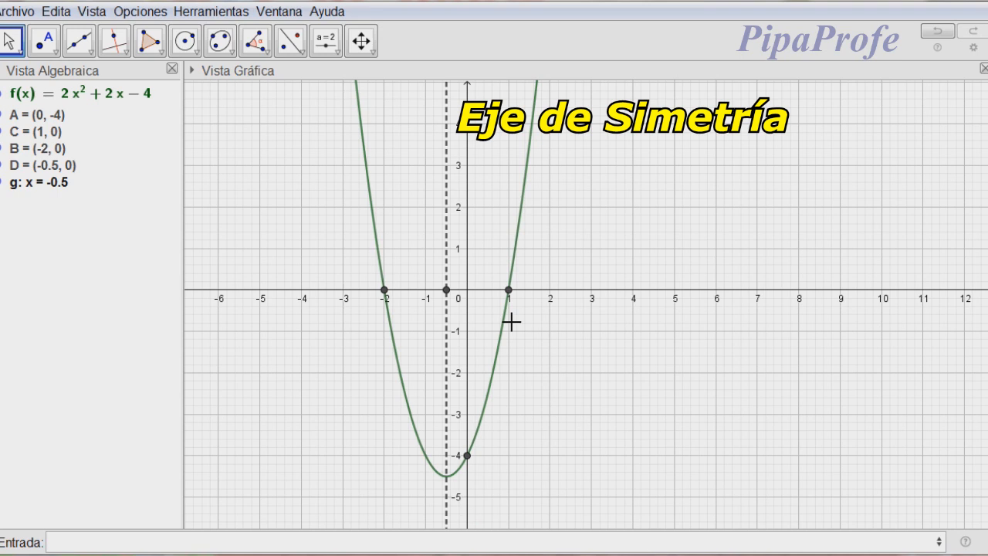
{"action": "scroll", "coordinate": [511, 321], "scroll_direction": "up", "scroll_amount": 1}
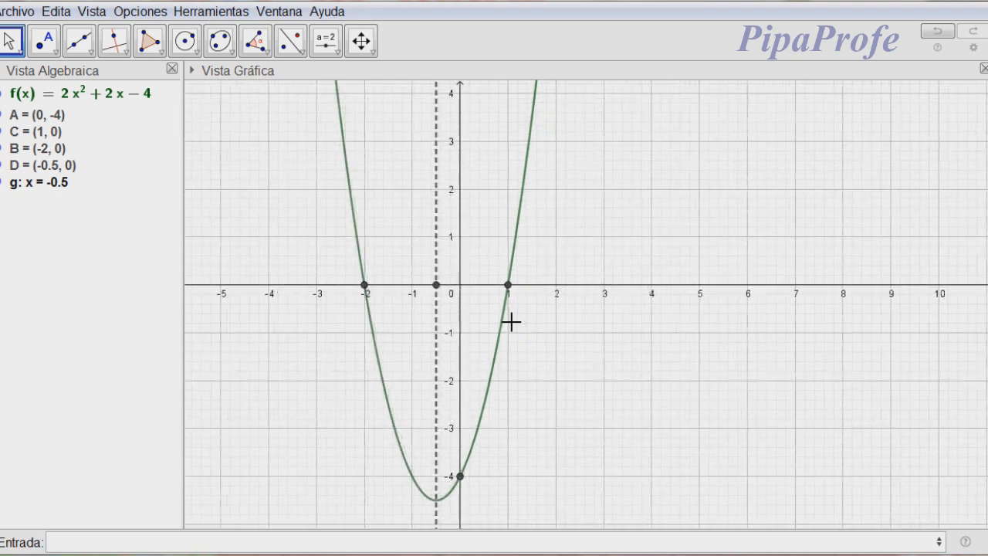
{"action": "double_click", "coordinate": [133, 101]}
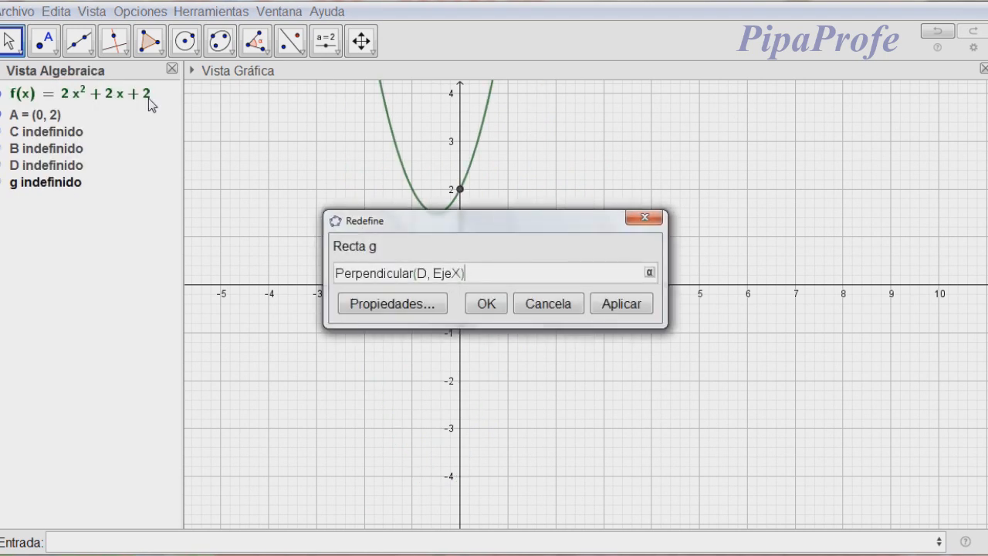
{"action": "left_click", "coordinate": [488, 301]}
{"action": "scroll", "coordinate": [495, 294], "scroll_direction": "down", "scroll_amount": 3}
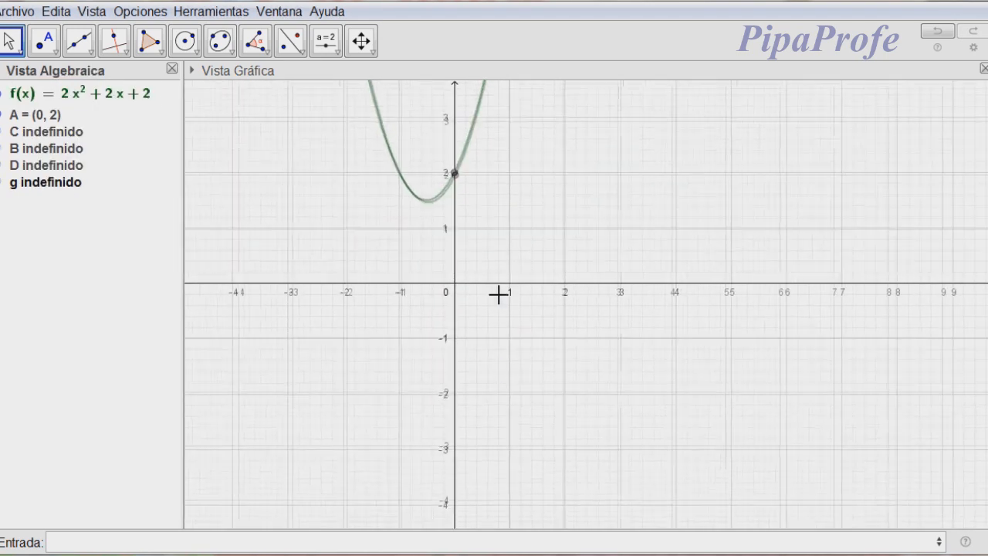
{"action": "scroll", "coordinate": [500, 294], "scroll_direction": "up", "scroll_amount": 2}
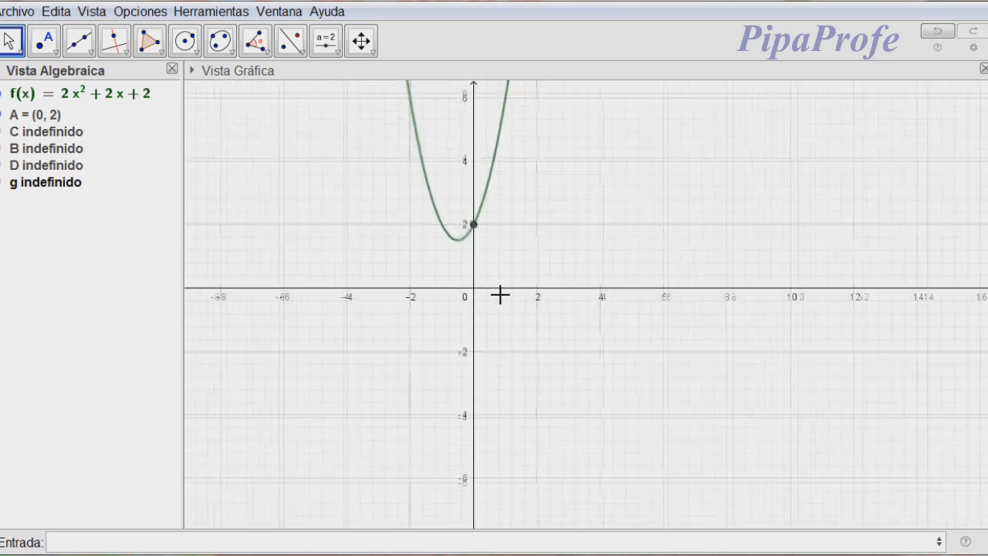
Replace the constant term of f(x) with -1 so the definition reads 2x² + 2x - 1.
{"action": "double_click", "coordinate": [151, 95]}
{"action": "left_click", "coordinate": [150, 94]}
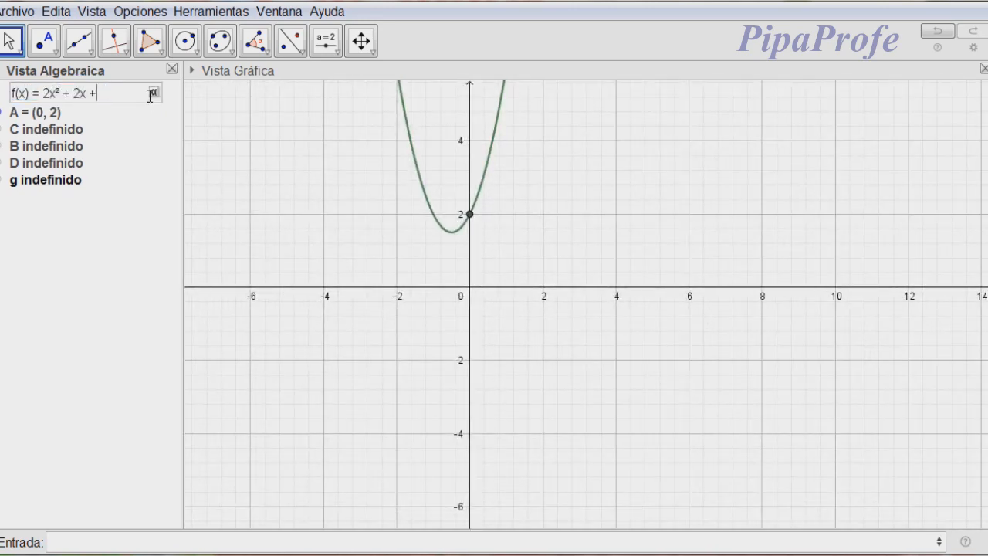
{"action": "type", "text": "-1"}
{"action": "key", "text": "Return"}
Place a point on the y-axis at (0, -1.5) and construct a line through it parallel to the x-axis.
{"action": "scroll", "coordinate": [477, 375], "scroll_direction": "up", "scroll_amount": 5}
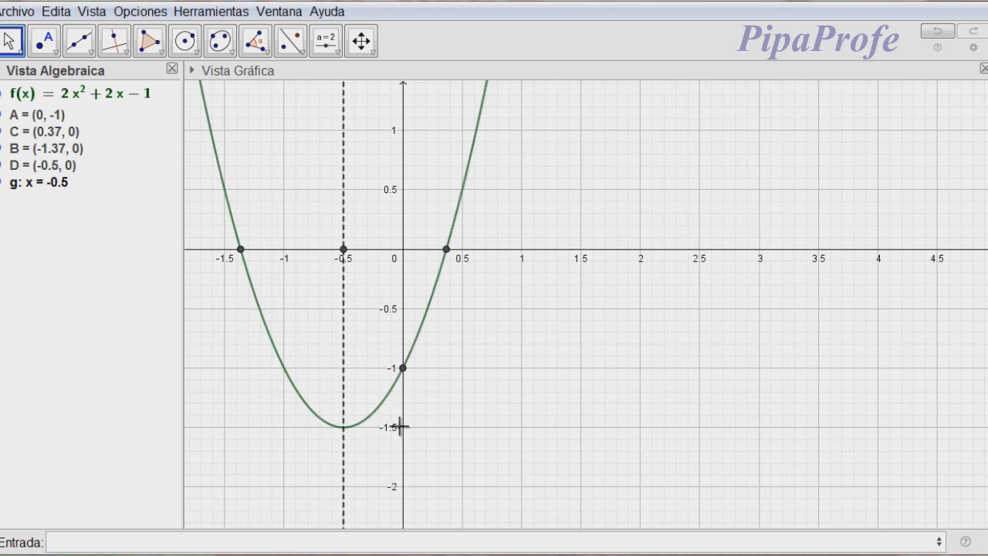
{"action": "left_click", "coordinate": [44, 41]}
{"action": "left_click", "coordinate": [403, 428]}
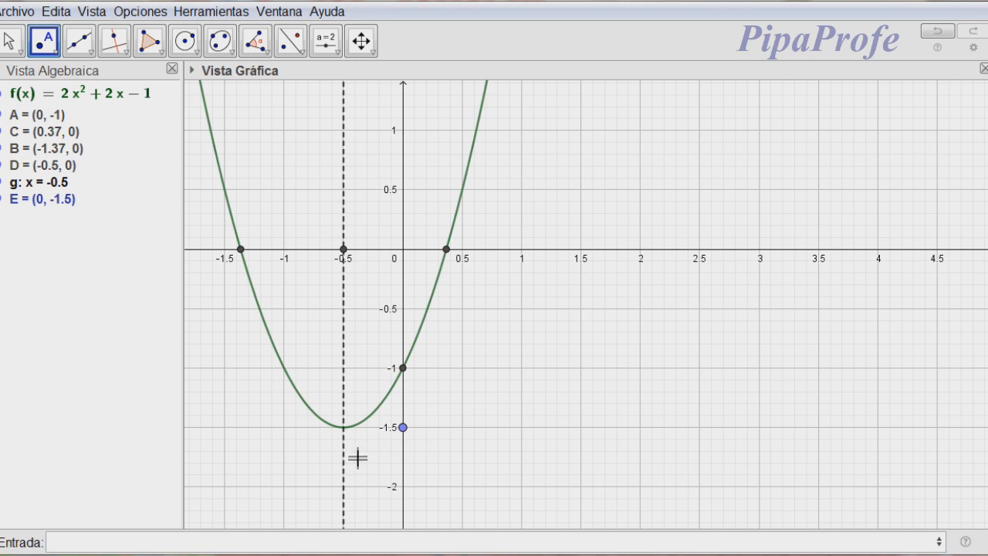
{"action": "left_click", "coordinate": [121, 60]}
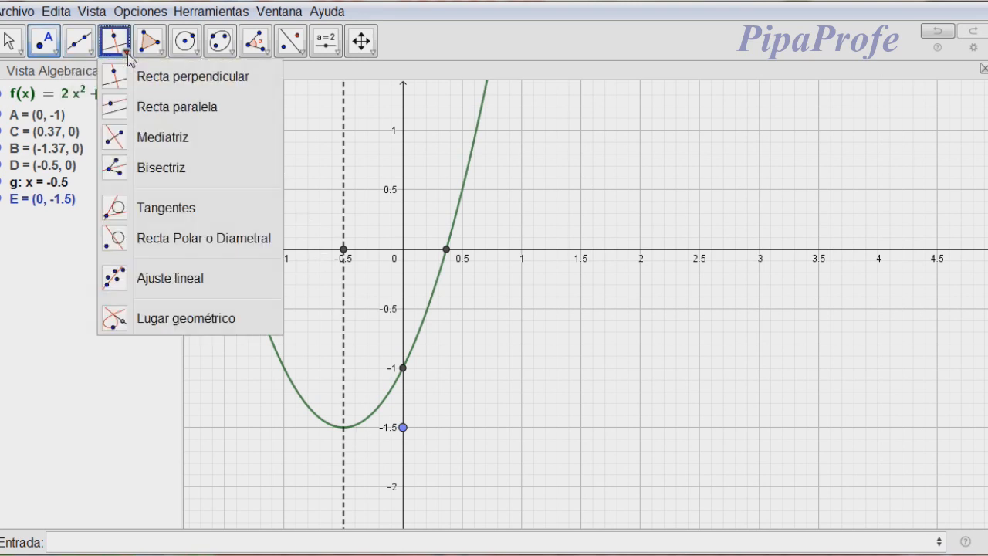
{"action": "left_click", "coordinate": [179, 109]}
{"action": "left_click", "coordinate": [403, 429]}
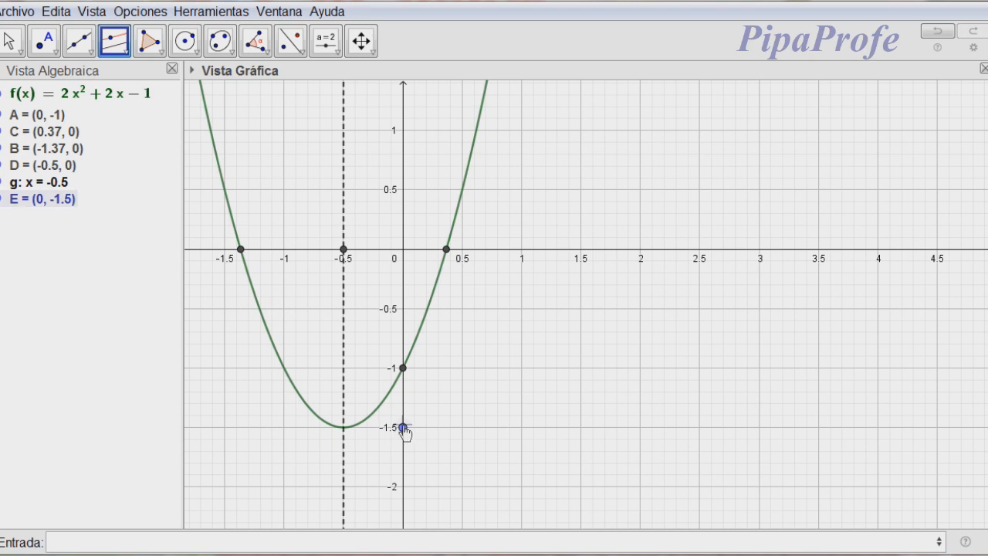
{"action": "left_click", "coordinate": [494, 252]}
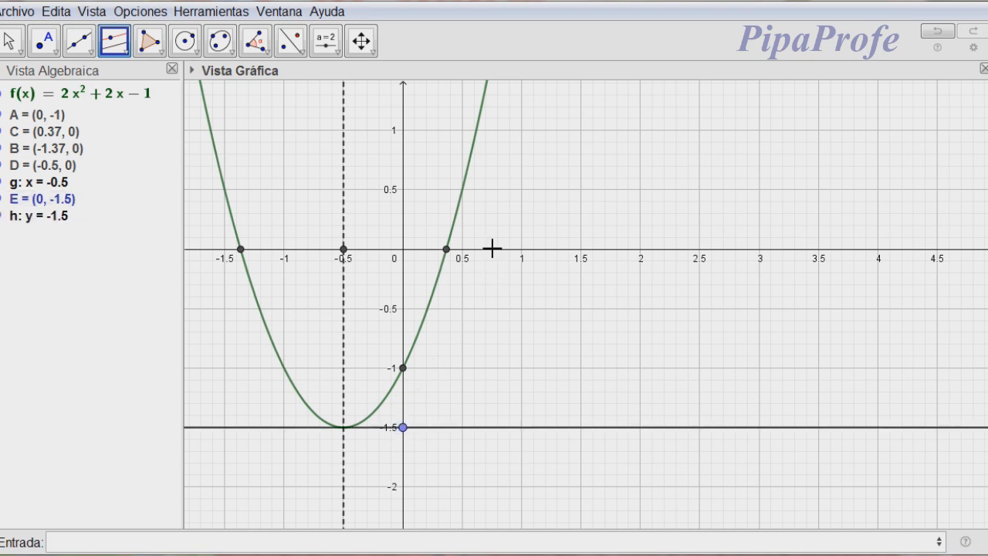
Set the line style of the horizontal line through (0, -1.5) to short dashes and close its properties.
{"action": "right_click", "coordinate": [554, 427]}
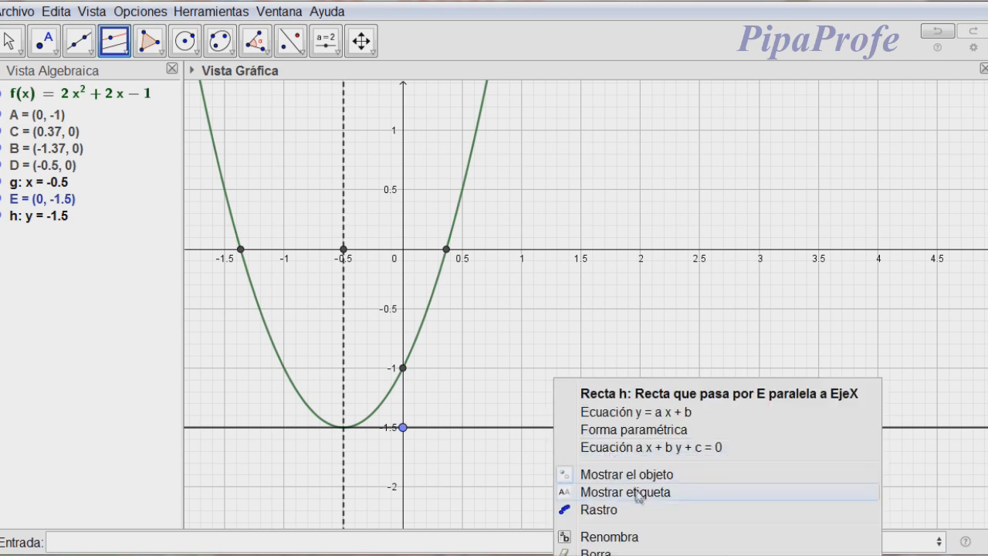
{"action": "left_click", "coordinate": [610, 555]}
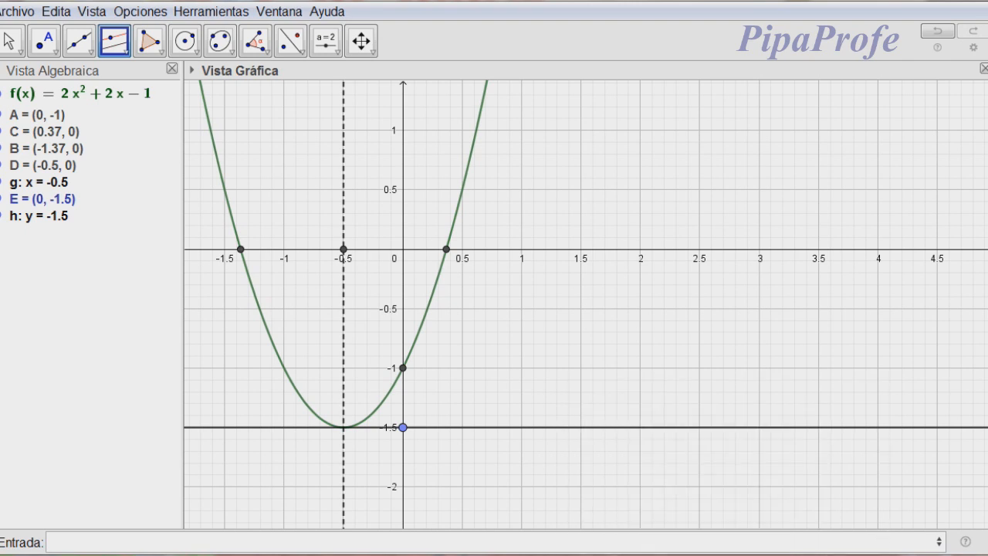
{"action": "left_click", "coordinate": [824, 315]}
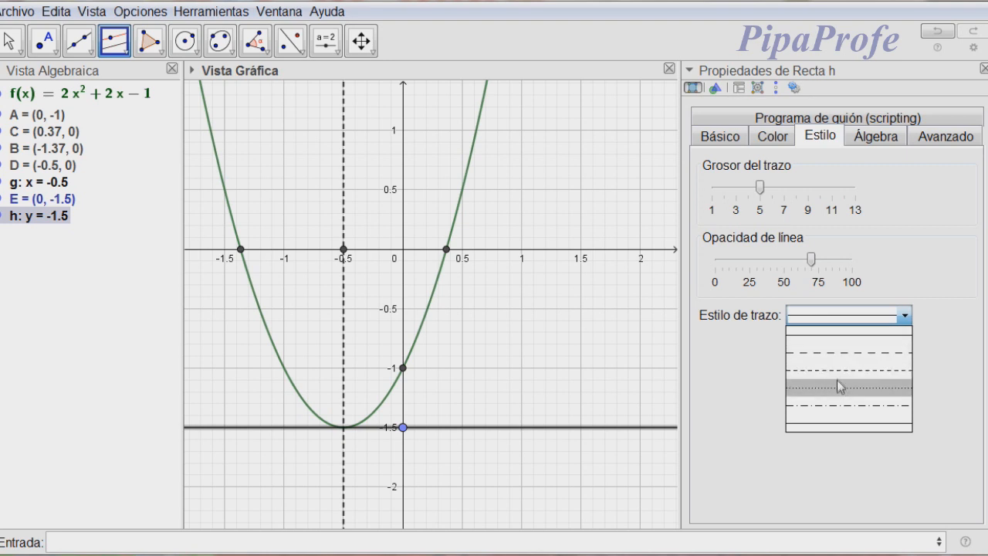
{"action": "left_click", "coordinate": [839, 380]}
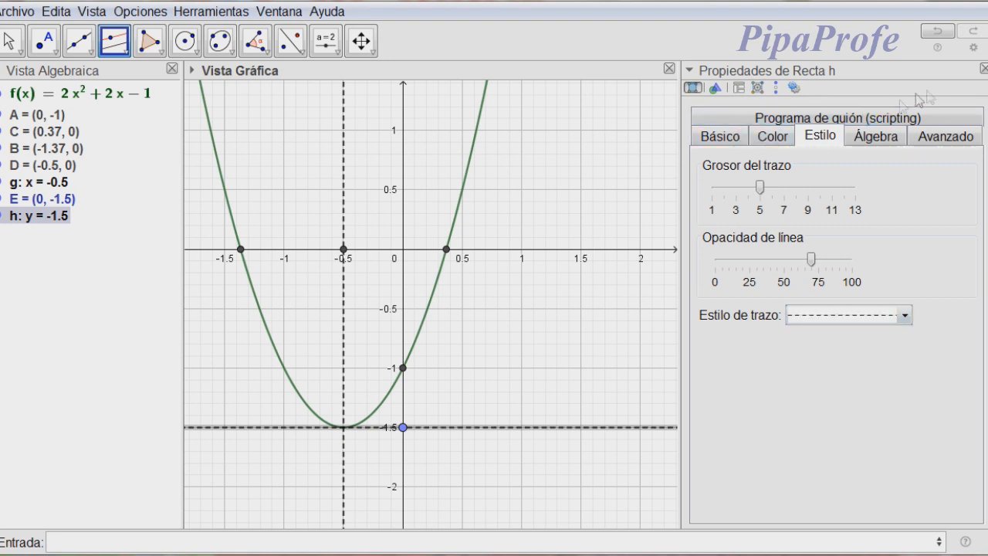
{"action": "left_click", "coordinate": [984, 69]}
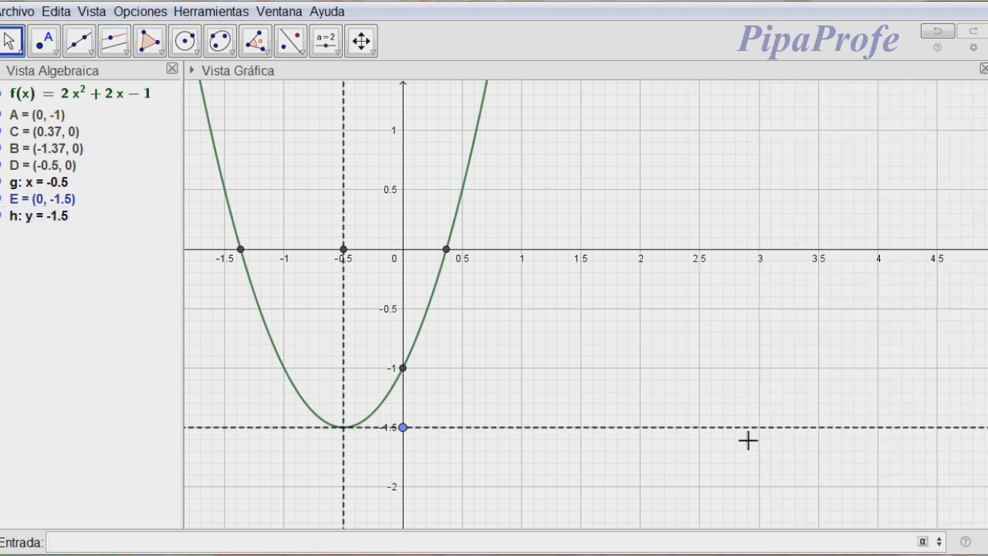
Mark the parabola's vertex by intersecting the dashed vertical line with the dashed horizontal line.
{"action": "scroll", "coordinate": [747, 441], "scroll_direction": "down", "scroll_amount": 4}
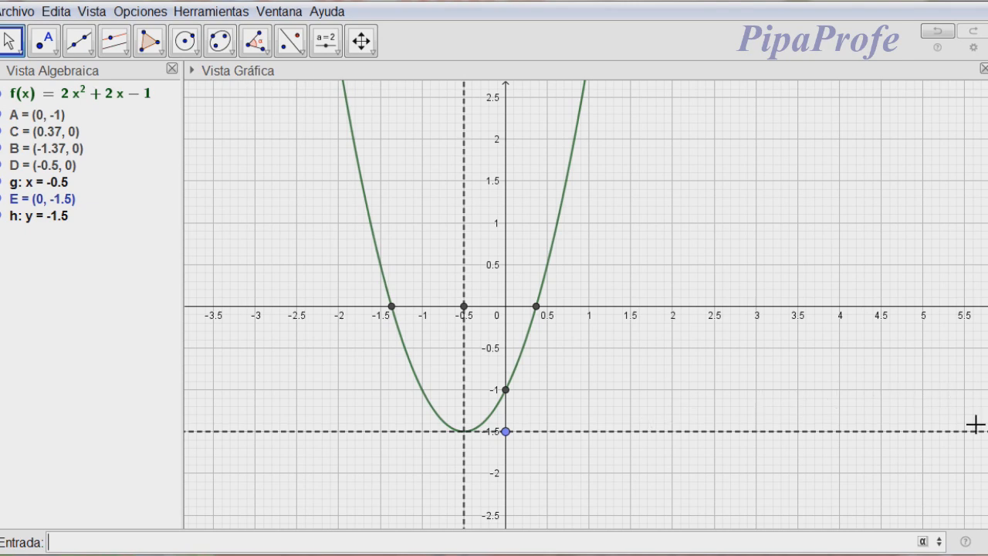
{"action": "scroll", "coordinate": [465, 438], "scroll_direction": "up", "scroll_amount": 2}
{"action": "scroll", "coordinate": [465, 439], "scroll_direction": "up", "scroll_amount": 3}
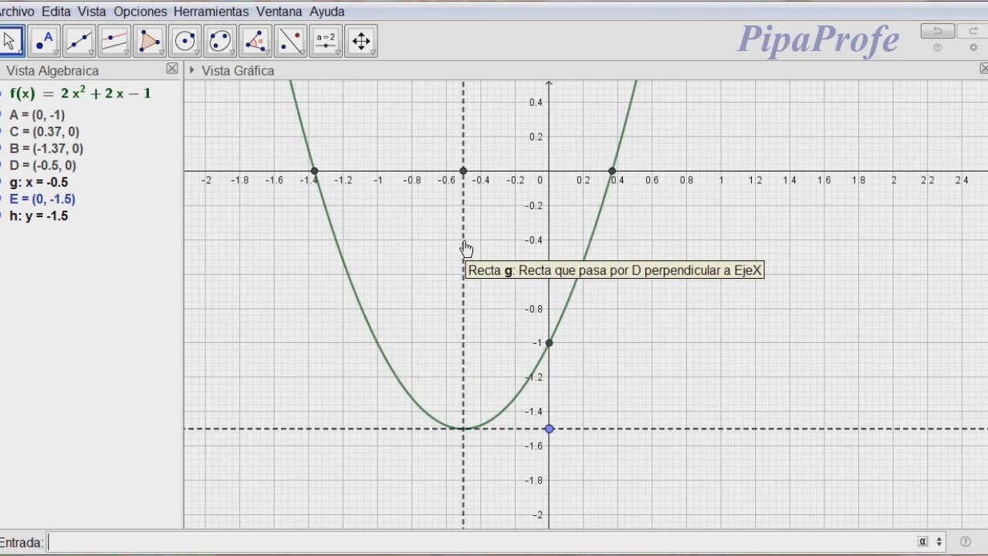
{"action": "left_click", "coordinate": [52, 52]}
{"action": "left_click", "coordinate": [54, 53]}
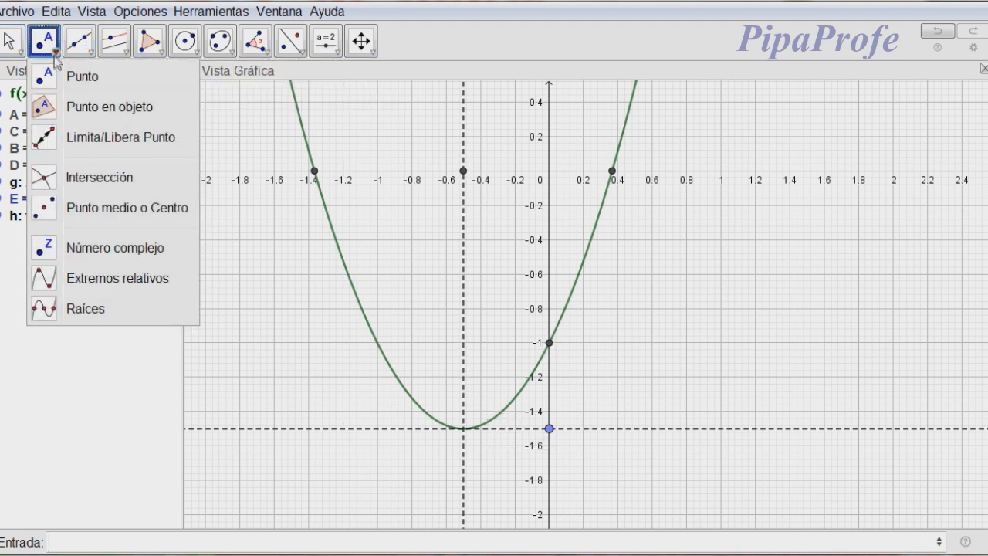
{"action": "left_click", "coordinate": [85, 177]}
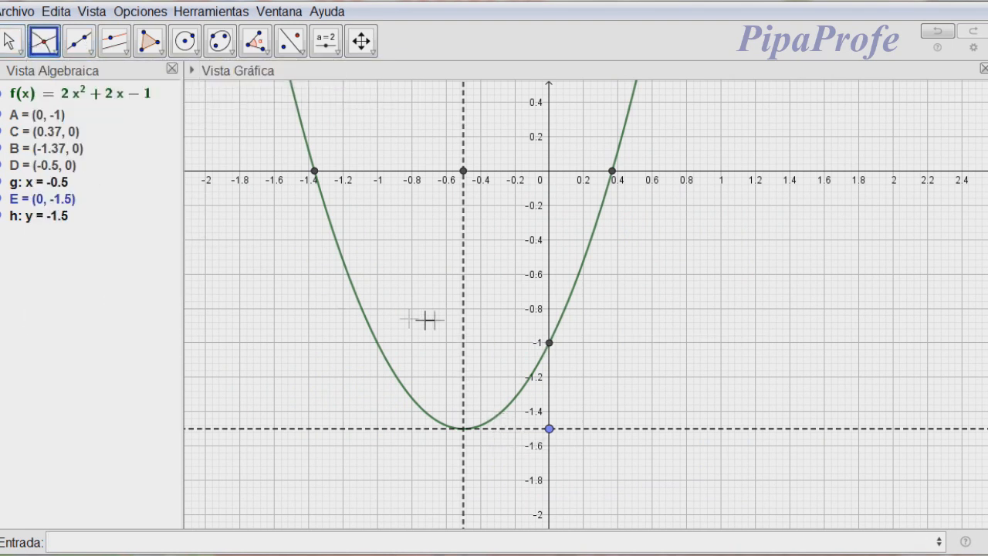
{"action": "left_click", "coordinate": [463, 301]}
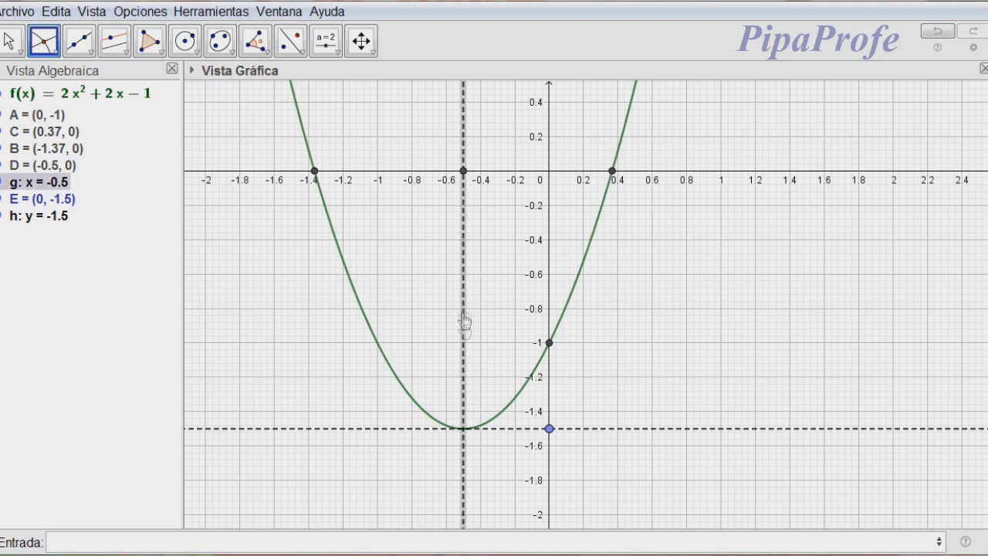
{"action": "left_click", "coordinate": [508, 430]}
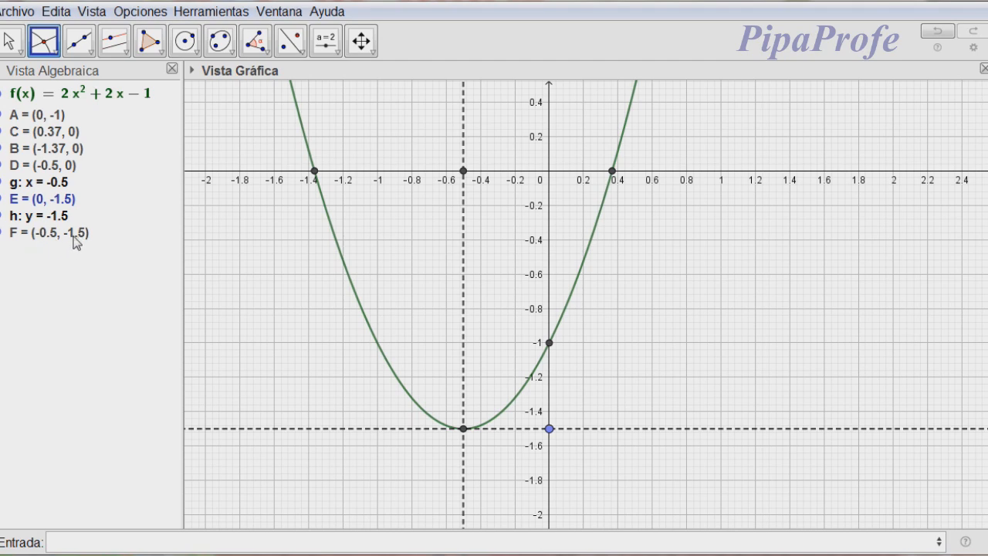
{"action": "scroll", "coordinate": [454, 268], "scroll_direction": "down", "scroll_amount": 5}
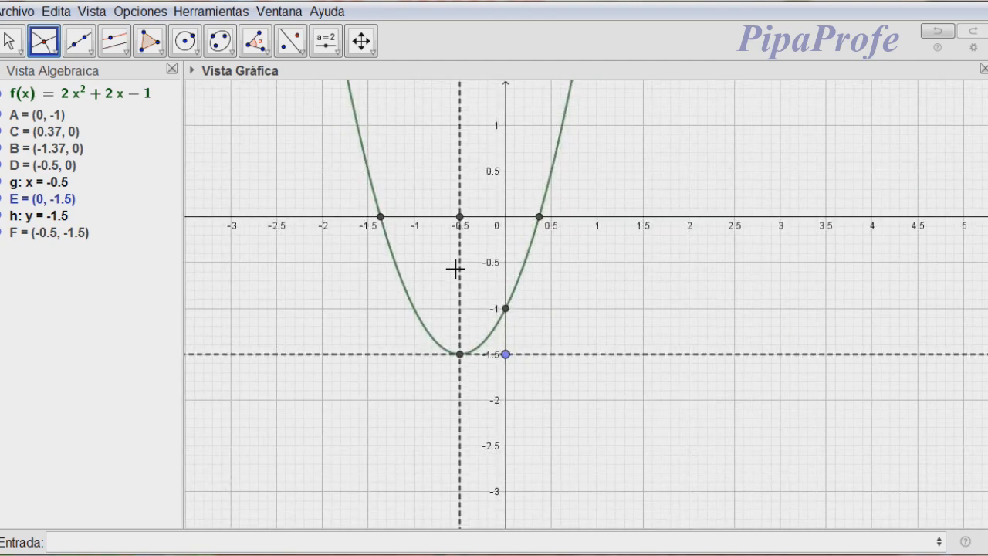
{"action": "scroll", "coordinate": [455, 268], "scroll_direction": "down", "scroll_amount": 1}
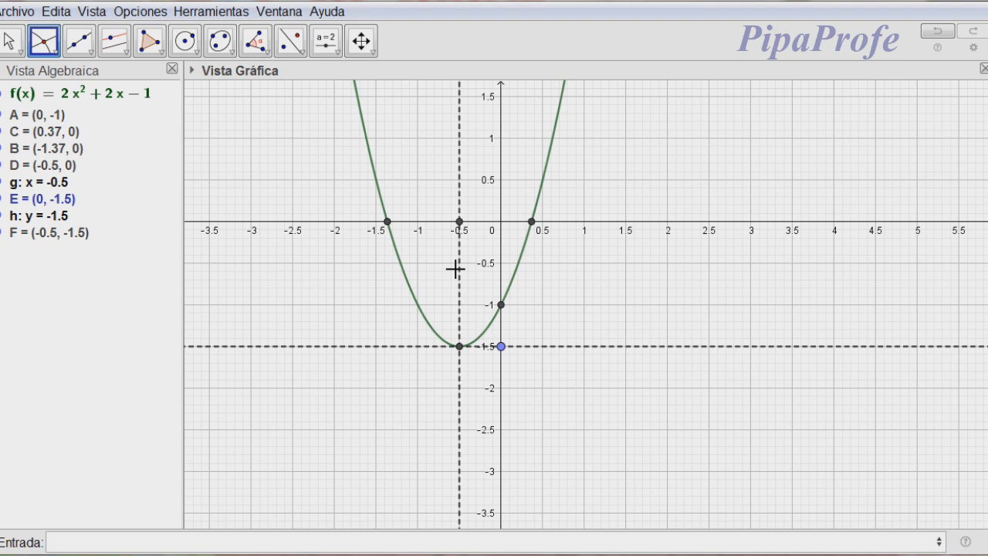
Edit the definition of f(x) so it reads -2x² + 2x - 1 and inspect the resulting parabola.
{"action": "left_click", "coordinate": [66, 102]}
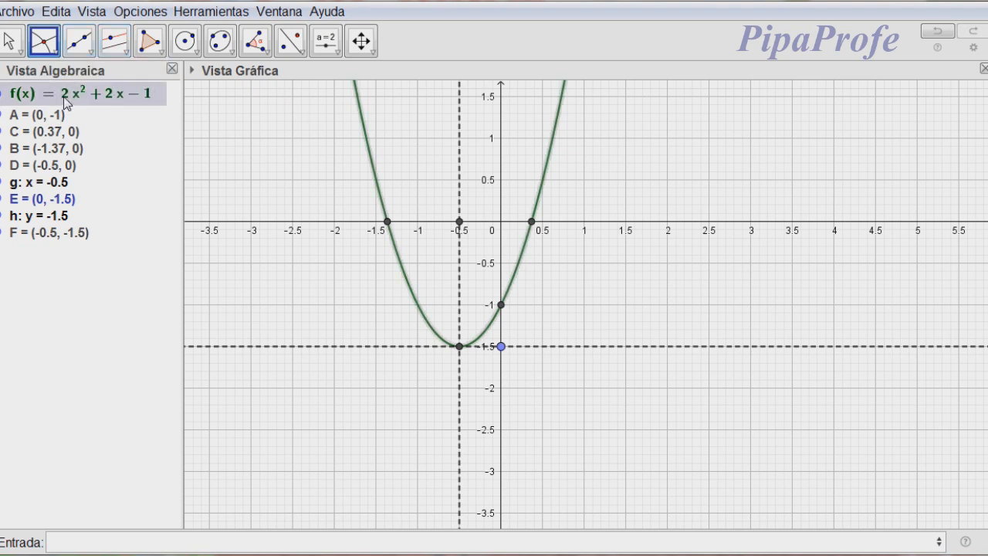
{"action": "double_click", "coordinate": [65, 100]}
{"action": "left_click", "coordinate": [65, 93]}
{"action": "type", "text": "-"}
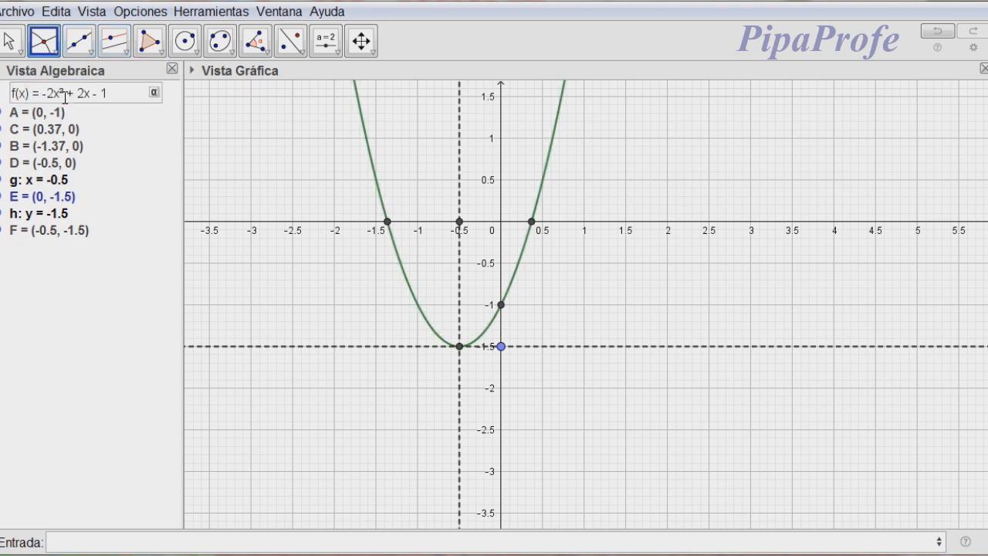
{"action": "key", "text": "Return"}
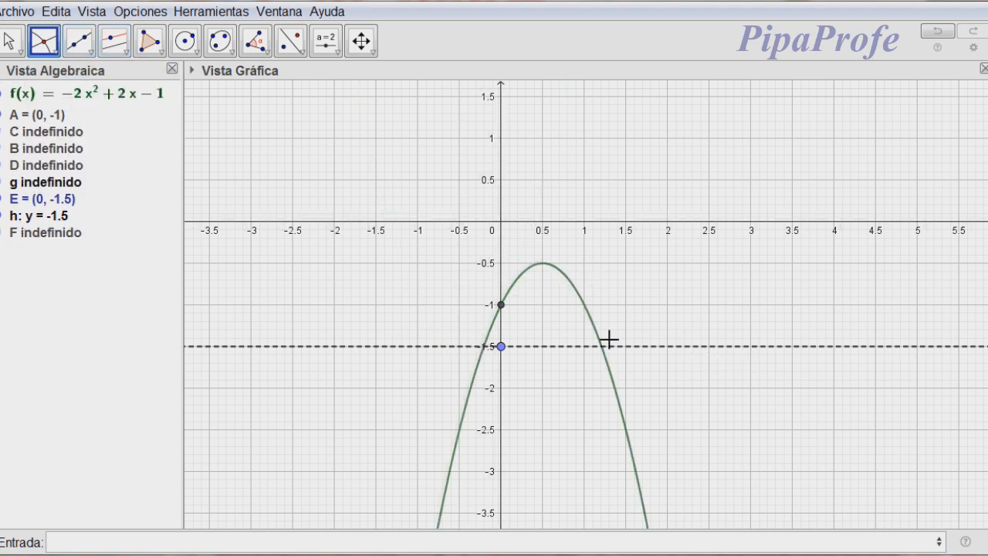
{"action": "scroll", "coordinate": [607, 344], "scroll_direction": "up", "scroll_amount": 1}
{"action": "scroll", "coordinate": [558, 311], "scroll_direction": "up", "scroll_amount": 1}
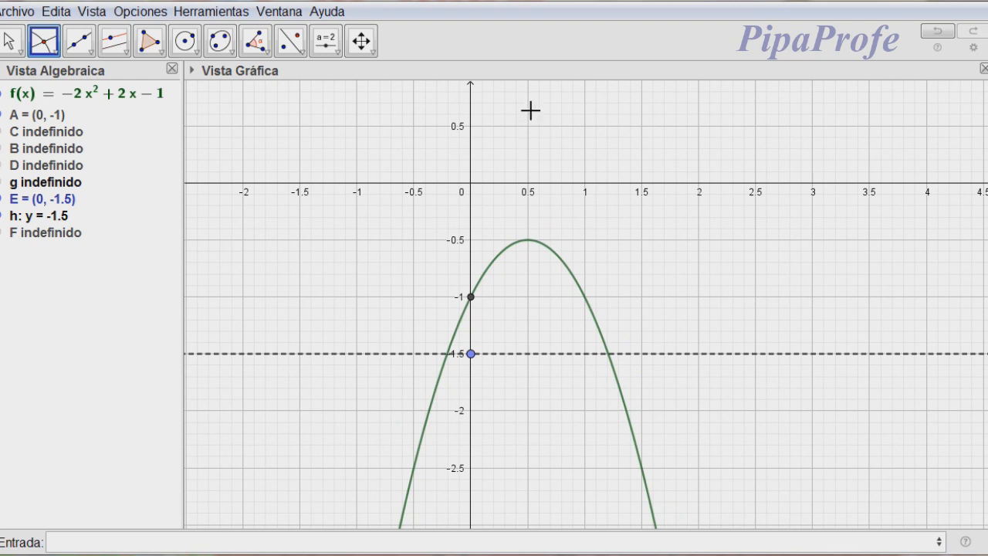
Undo the zoom and the sign change of the quadratic coefficient in f(x).
{"action": "left_click", "coordinate": [937, 33]}
{"action": "left_click", "coordinate": [937, 33]}
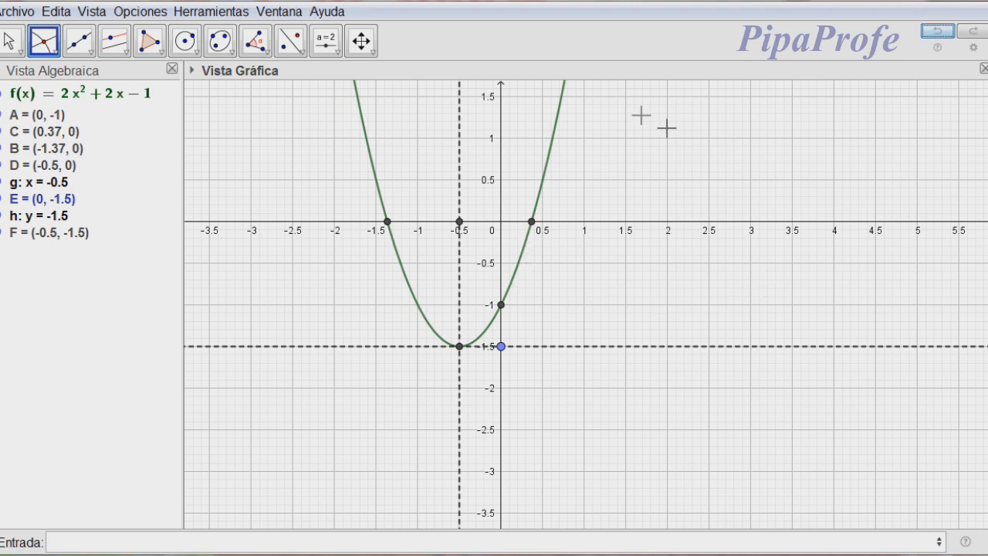
Shift the graphics view to show more of the parabola above the x-axis and return to the Move tool.
{"action": "left_click", "coordinate": [360, 40]}
{"action": "left_click_drag", "start_coordinate": [721, 150], "coordinate": [765, 272]}
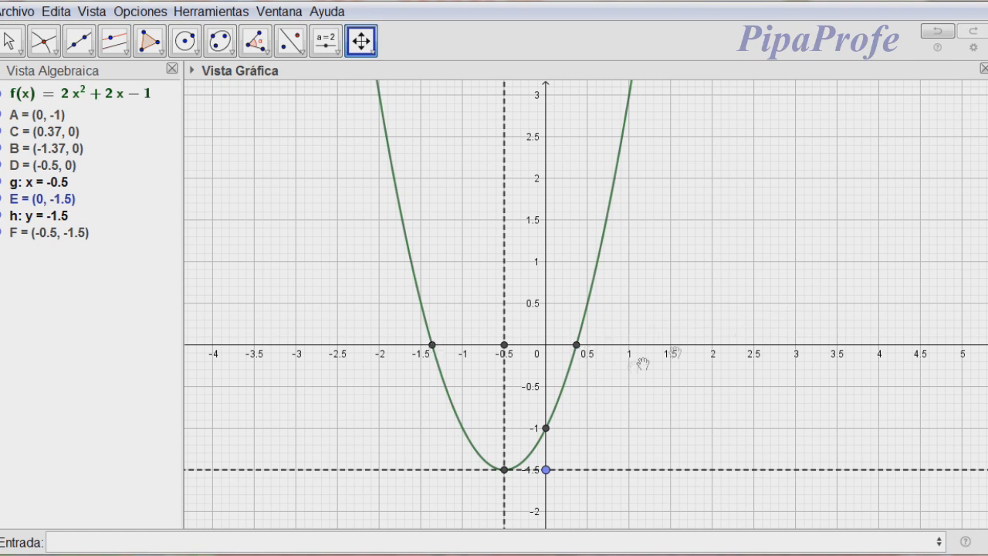
{"action": "key", "text": "Escape"}
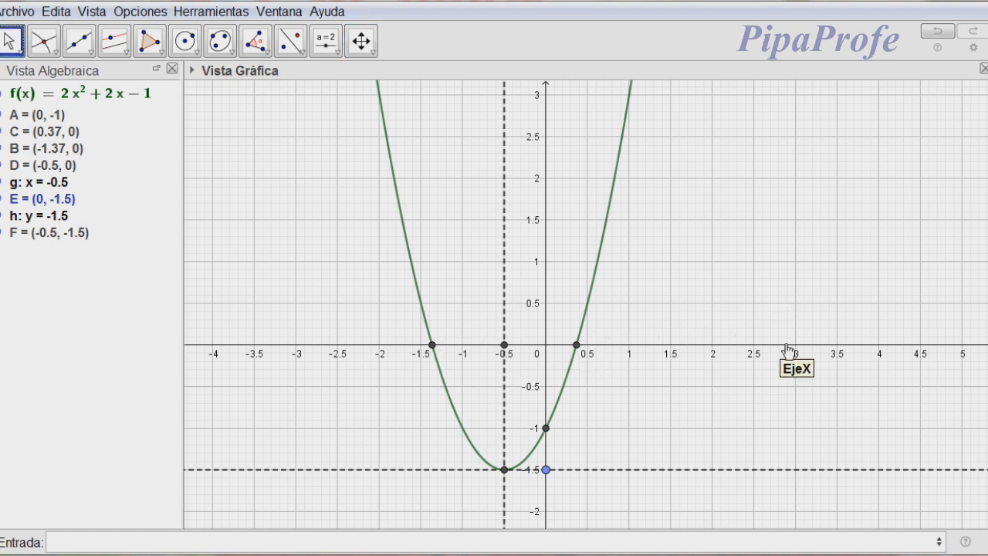